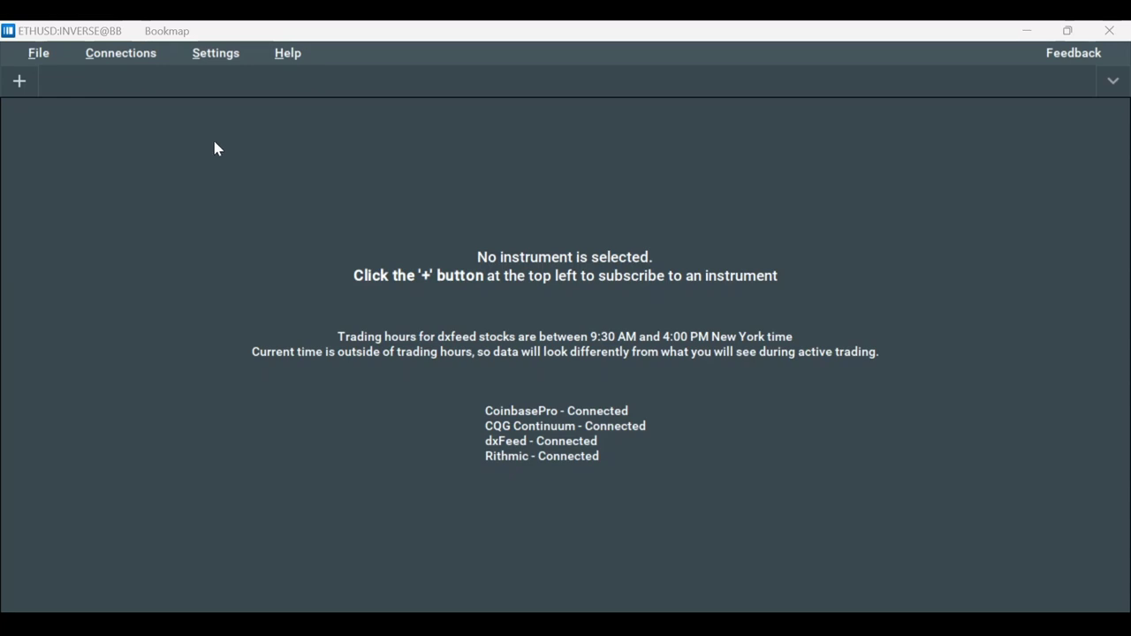
# Look through the installed plugins in the plugin manager, then close it.
pyautogui.click(215, 55)
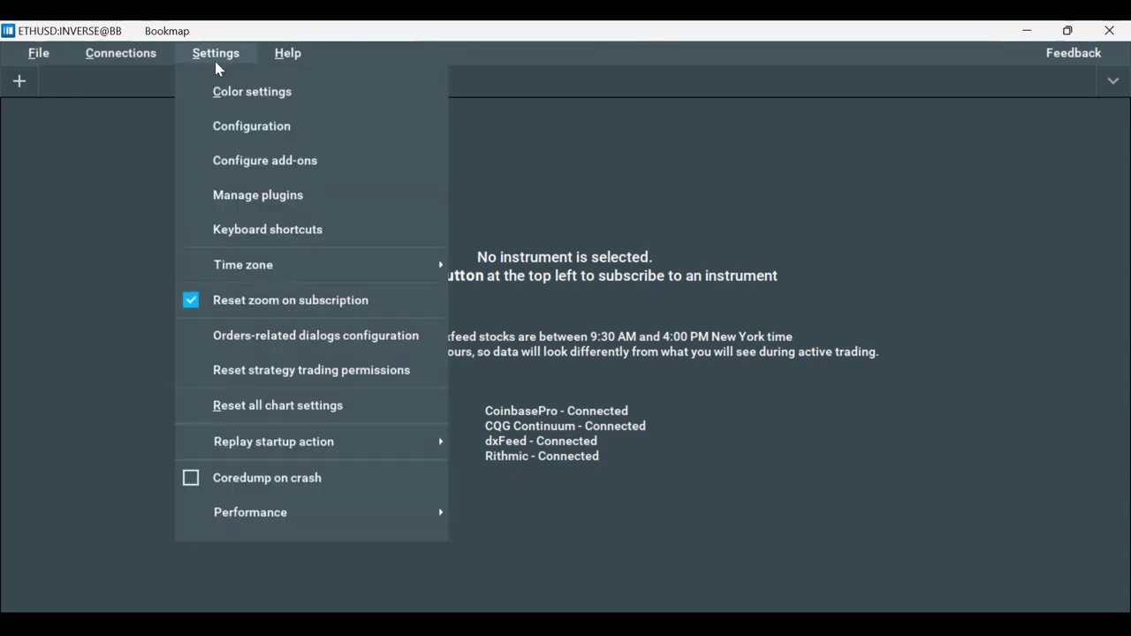
pyautogui.click(249, 188)
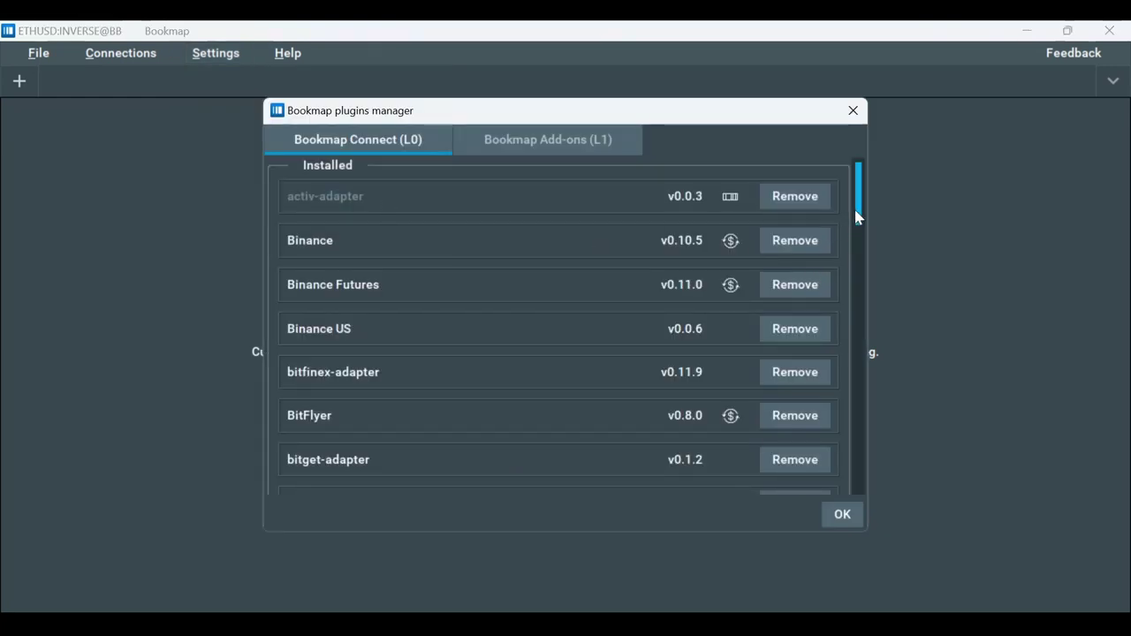
pyautogui.moveTo(859, 215); pyautogui.dragTo(821, 283)
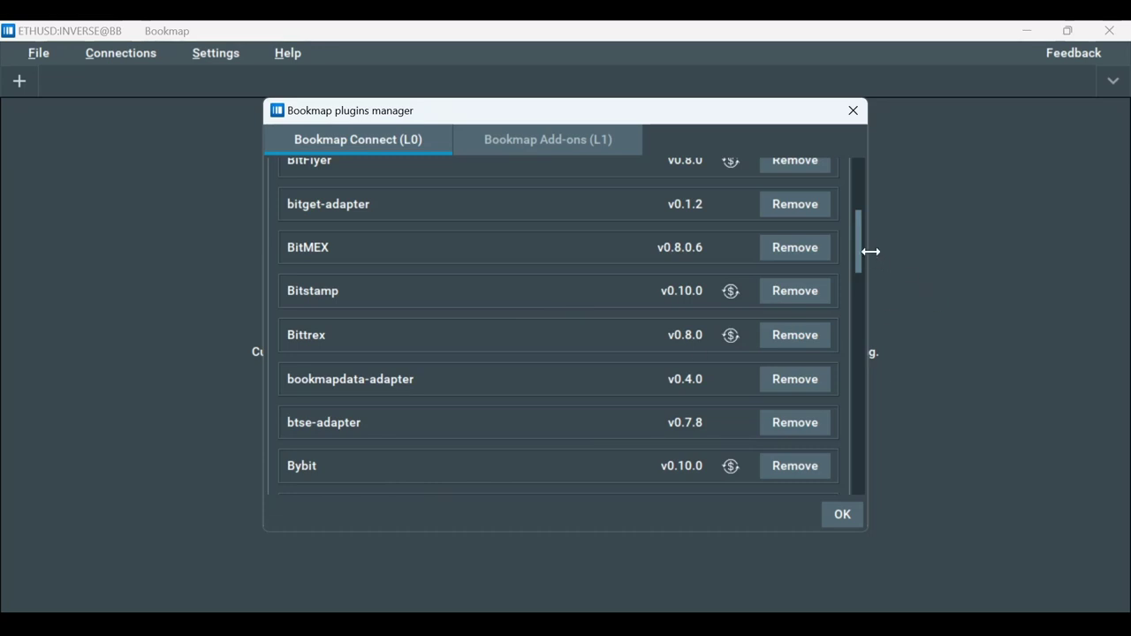
pyautogui.moveTo(865, 256); pyautogui.dragTo(876, 493)
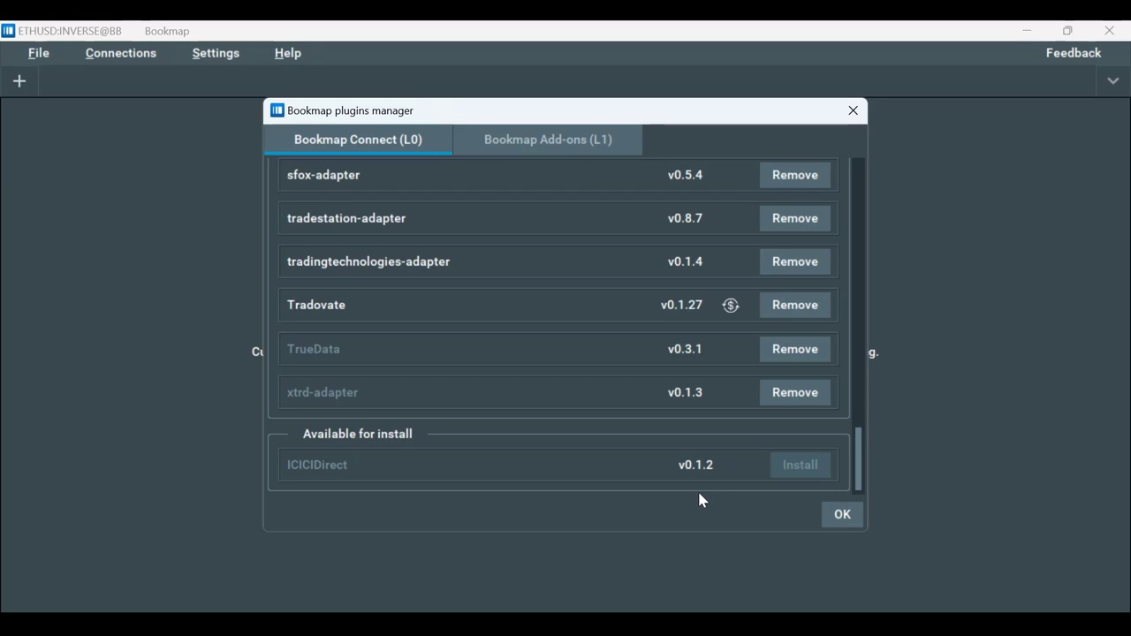
pyautogui.click(850, 525)
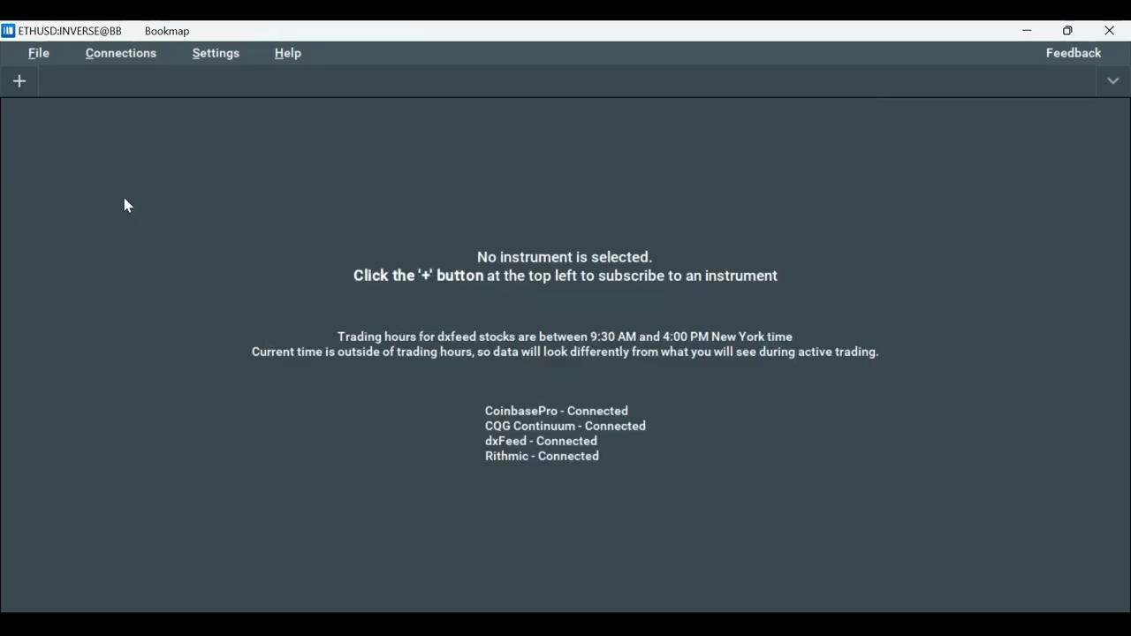
# Create a new connection with Bybit as the platform and connect to Bybit.
pyautogui.click(123, 55)
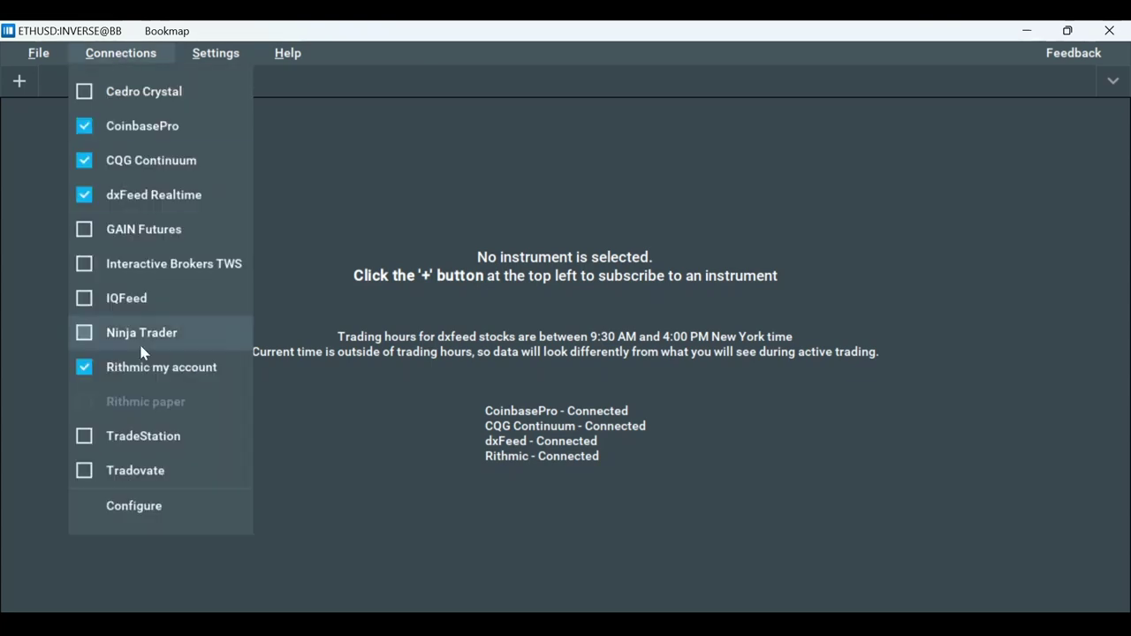
pyautogui.click(153, 521)
pyautogui.click(344, 599)
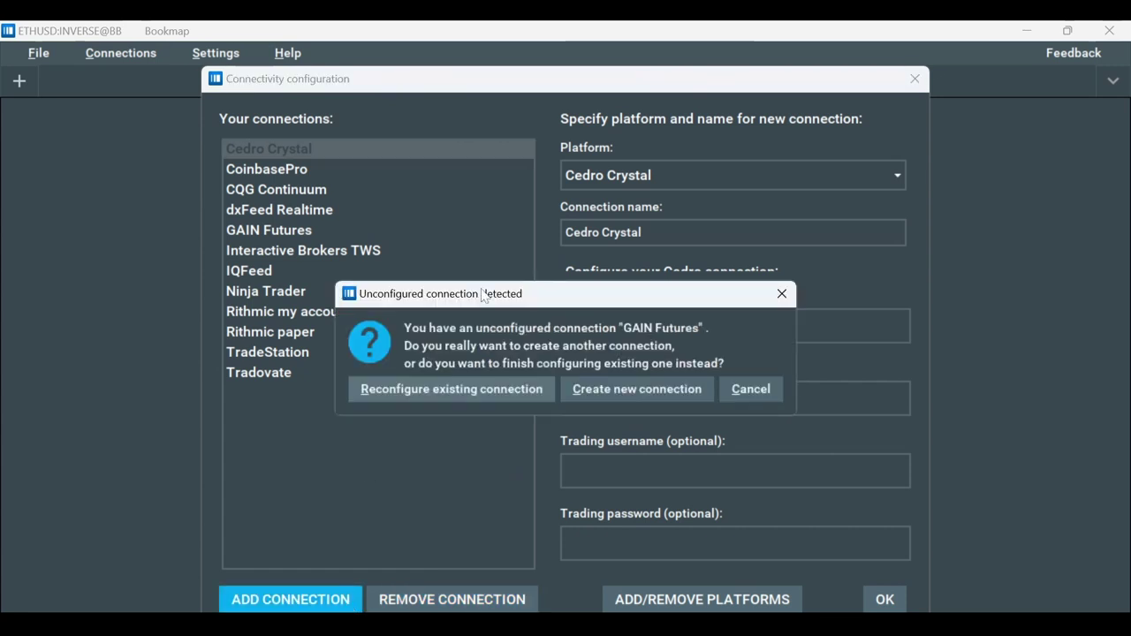
pyautogui.click(628, 389)
pyautogui.click(661, 171)
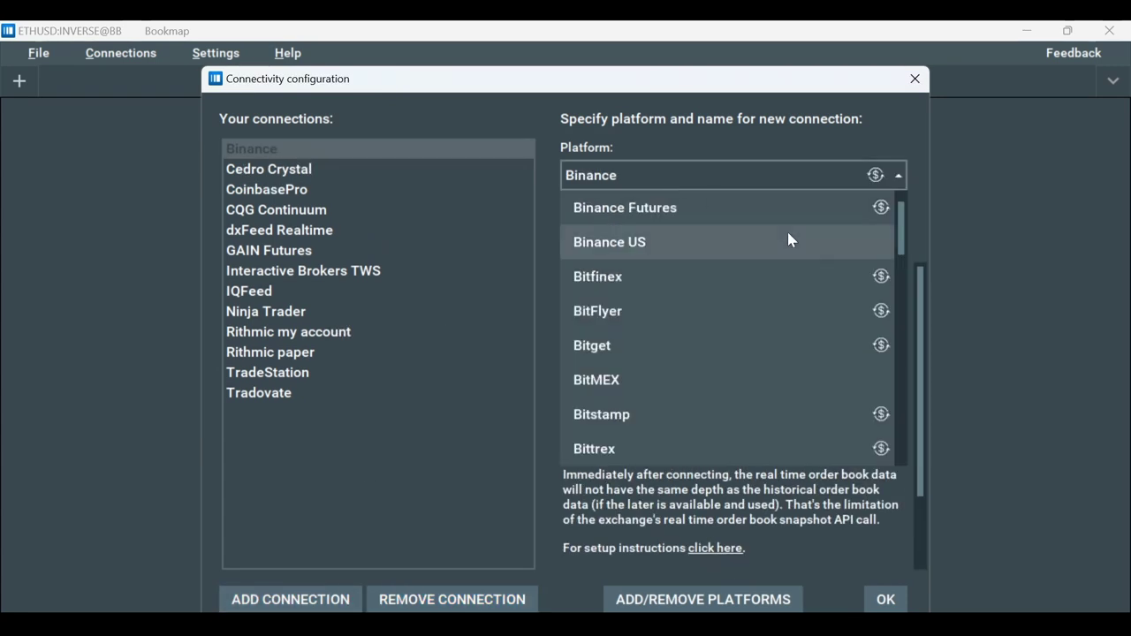
pyautogui.scroll(-1, 798, 316)
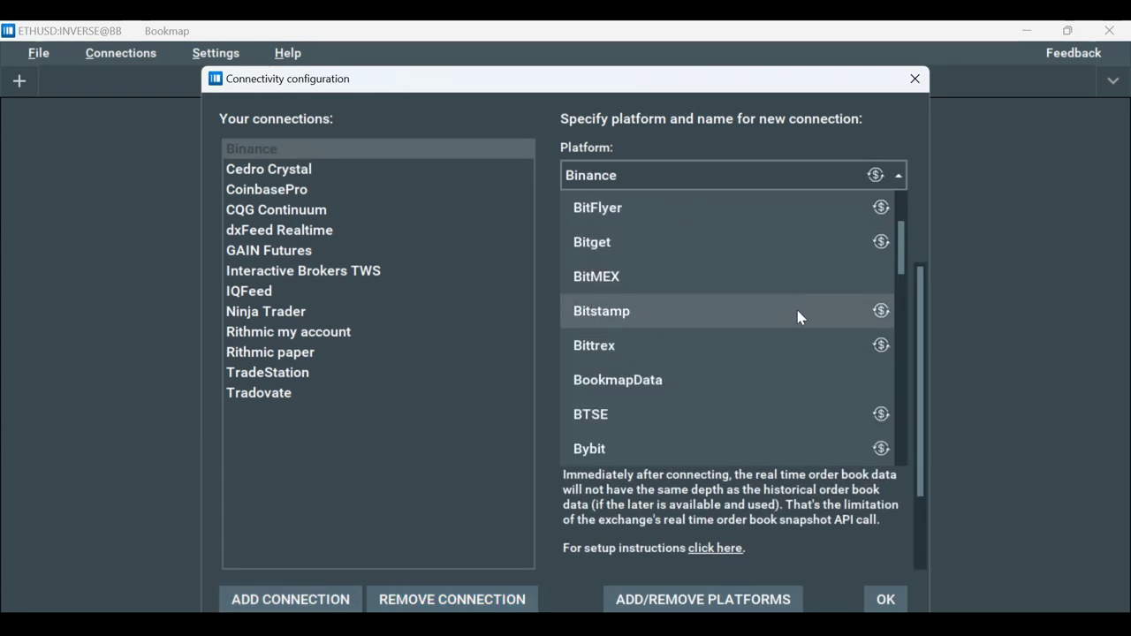
pyautogui.click(680, 451)
pyautogui.click(886, 599)
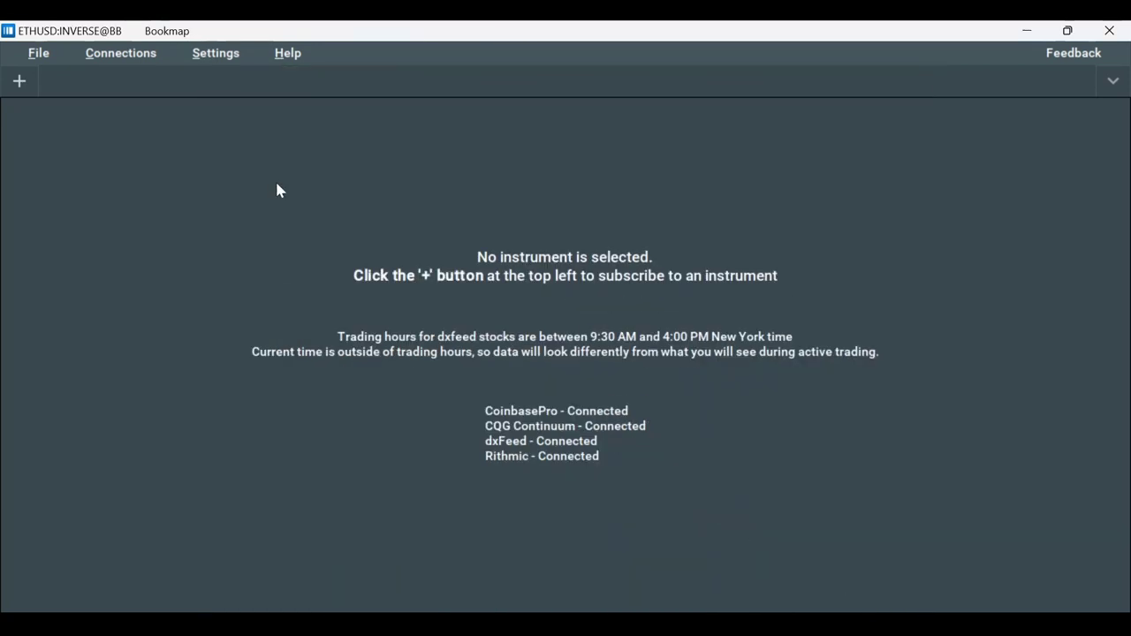
pyautogui.click(121, 53)
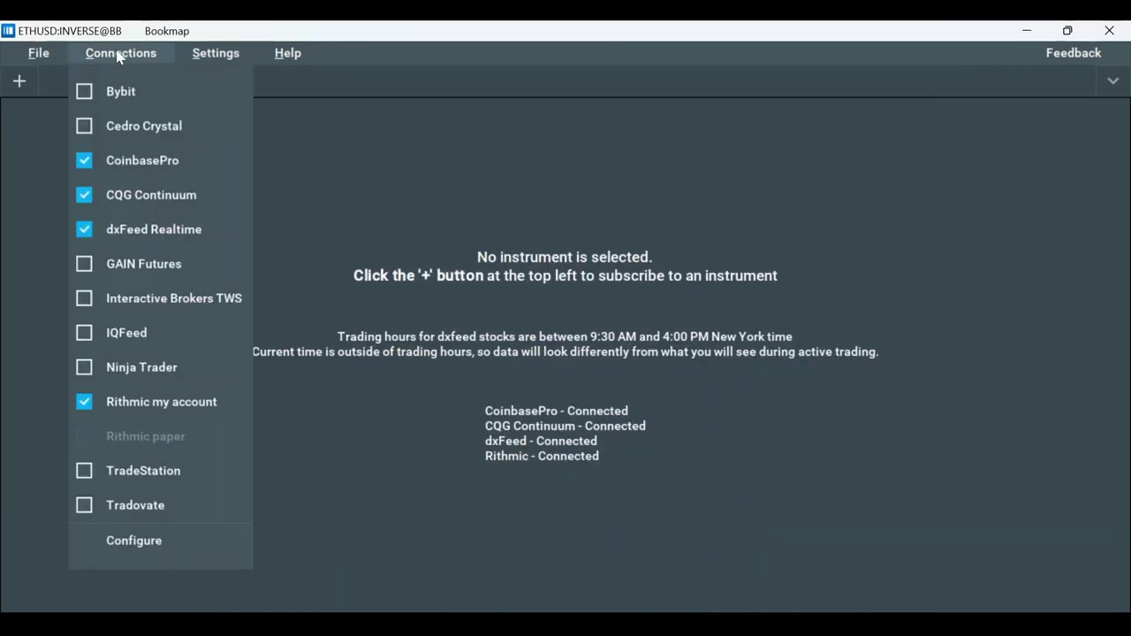
pyautogui.click(96, 92)
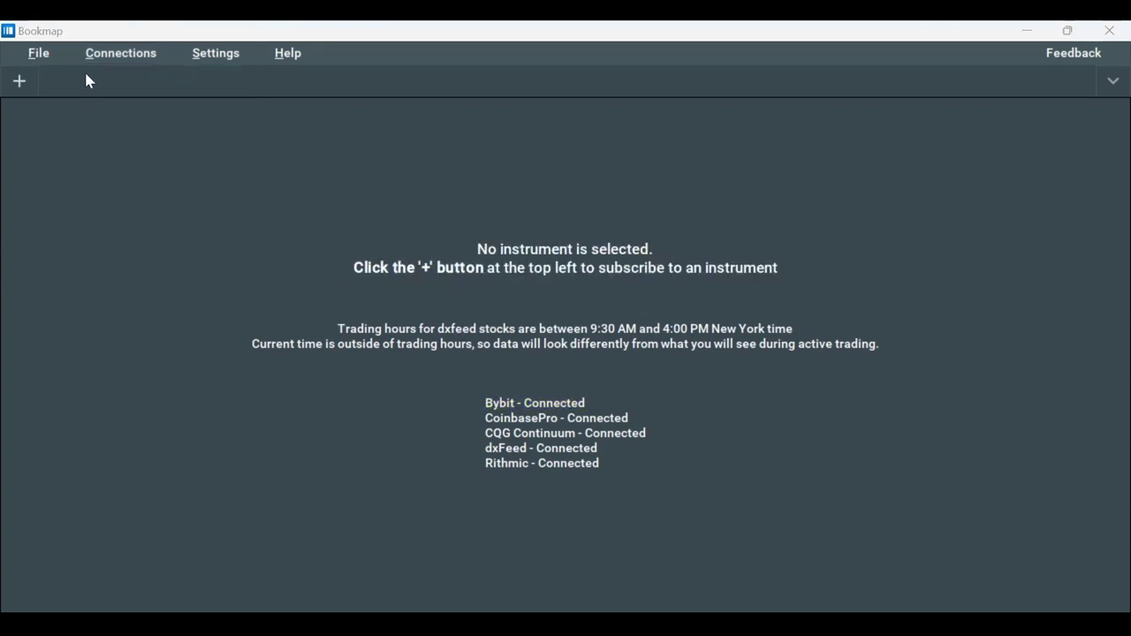
# Subscribe to Bybit PERP ETHUSDT to open its chart, then disconnect the Bybit feed.
pyautogui.click(19, 82)
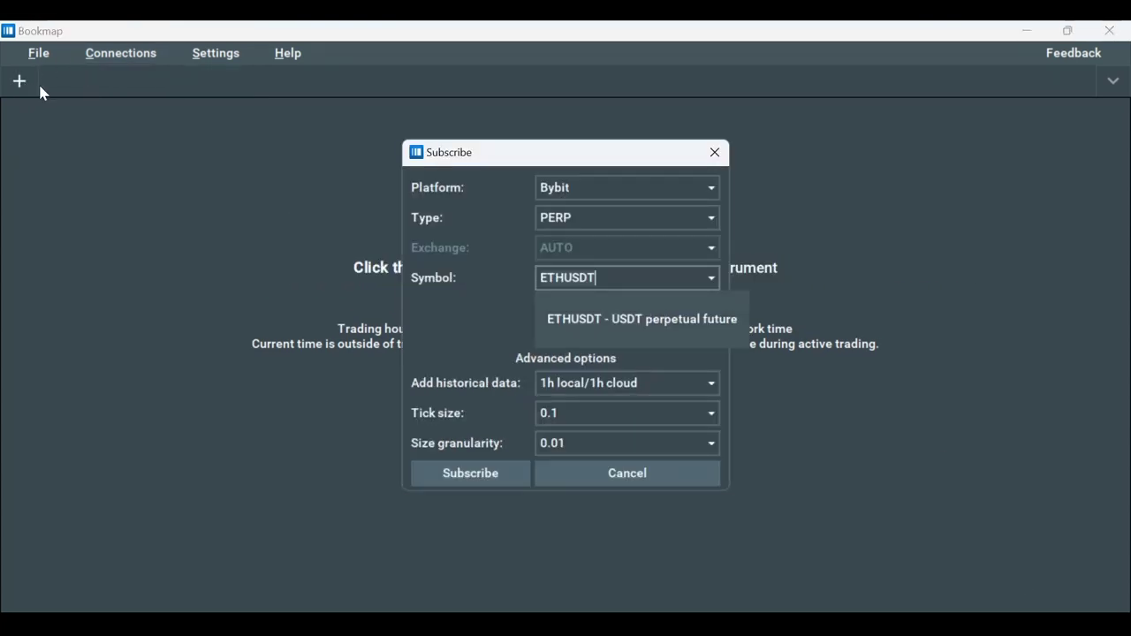
pyautogui.click(643, 187)
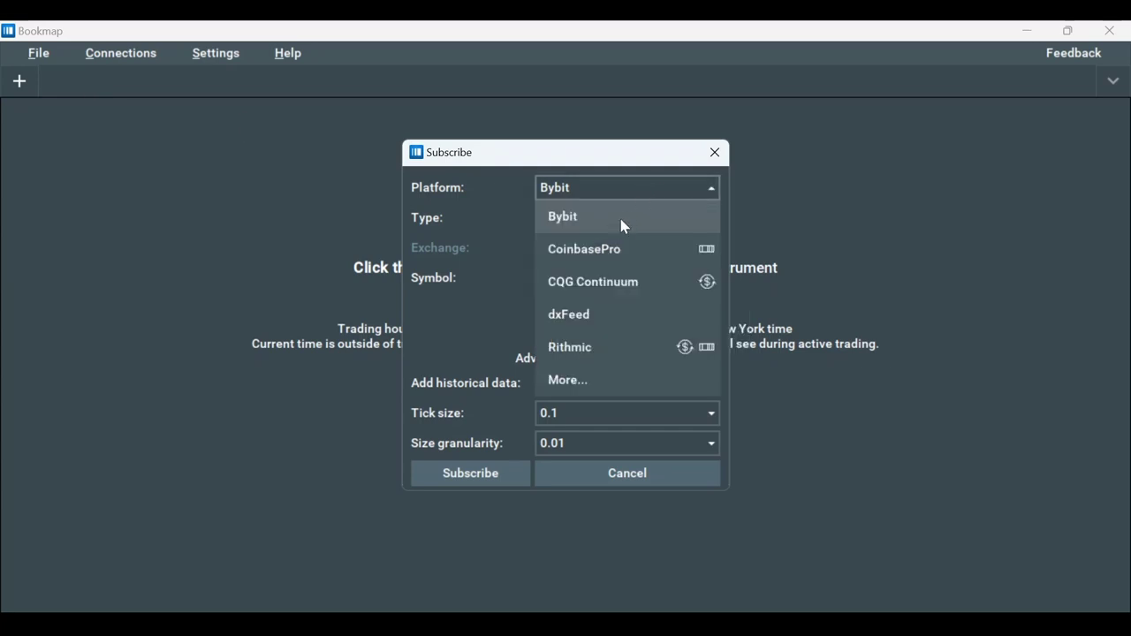
pyautogui.click(624, 218)
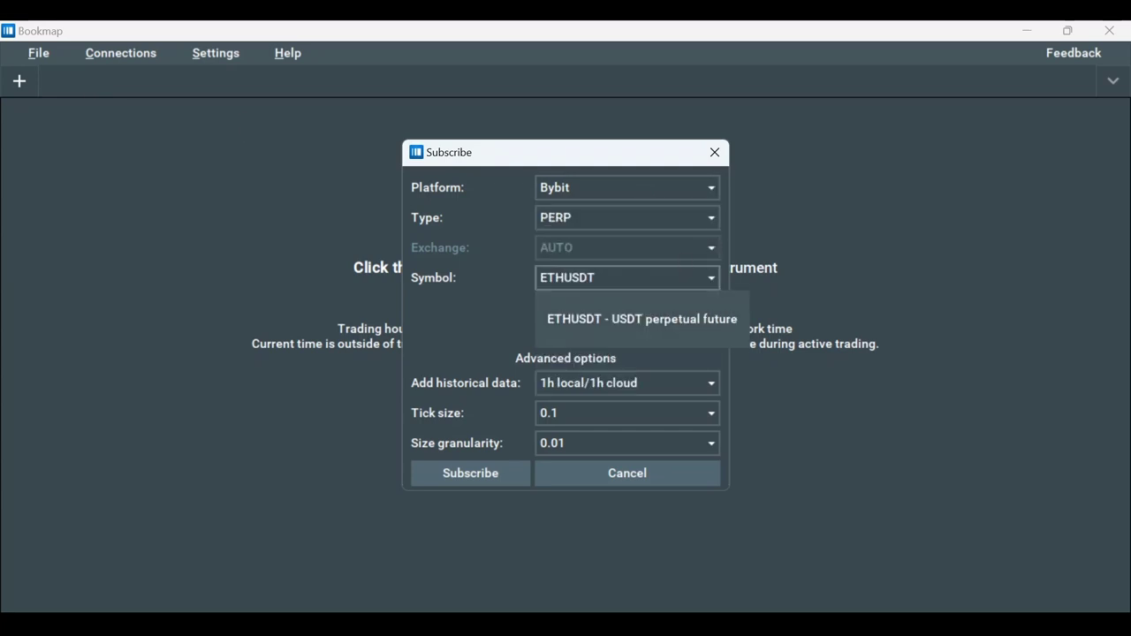
pyautogui.hotkey('shift', 'Tab')
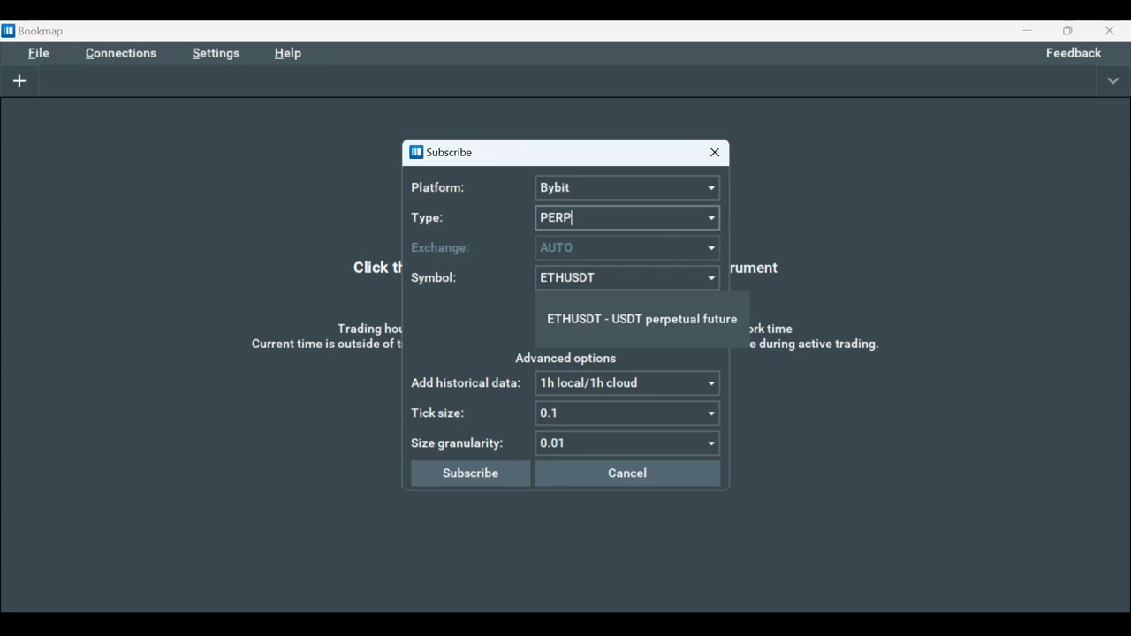
pyautogui.click(652, 322)
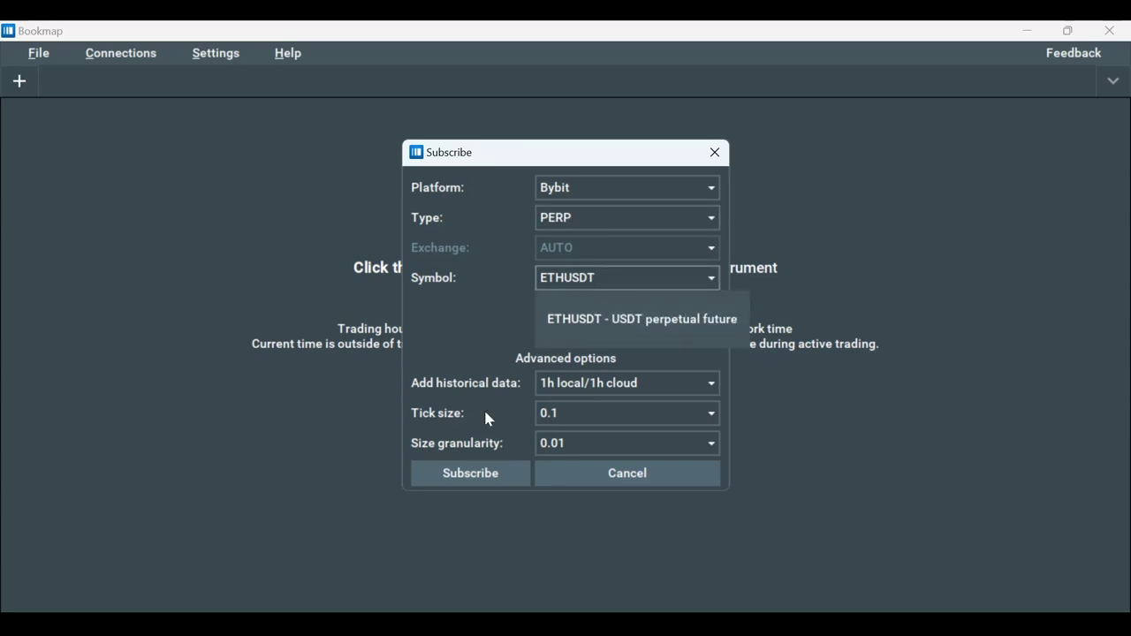
pyautogui.click(491, 472)
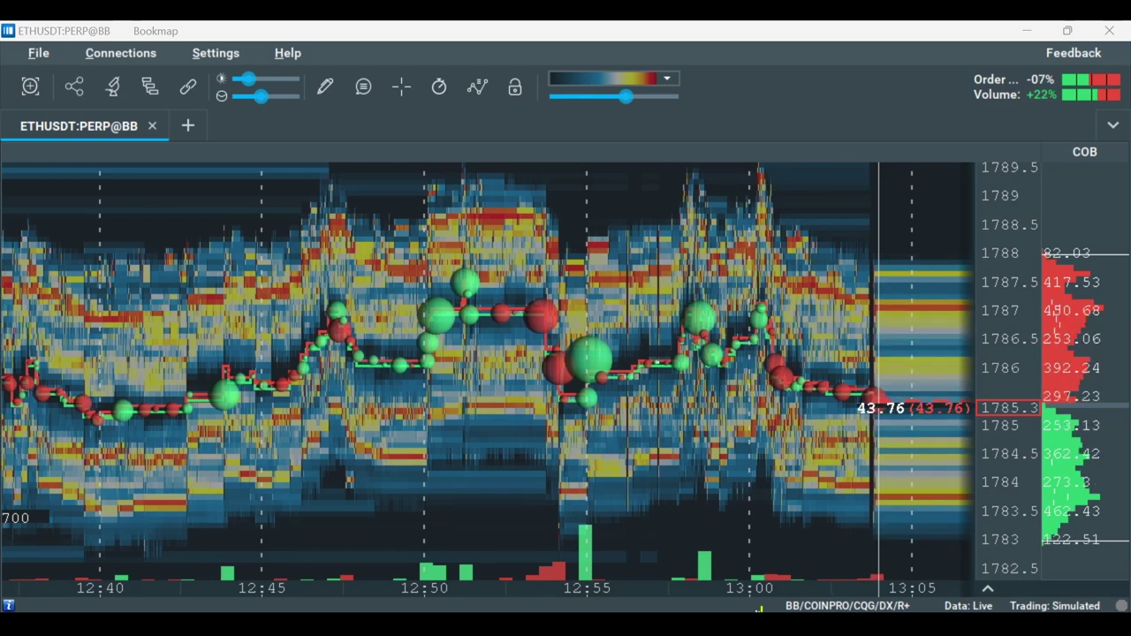
pyautogui.click(120, 54)
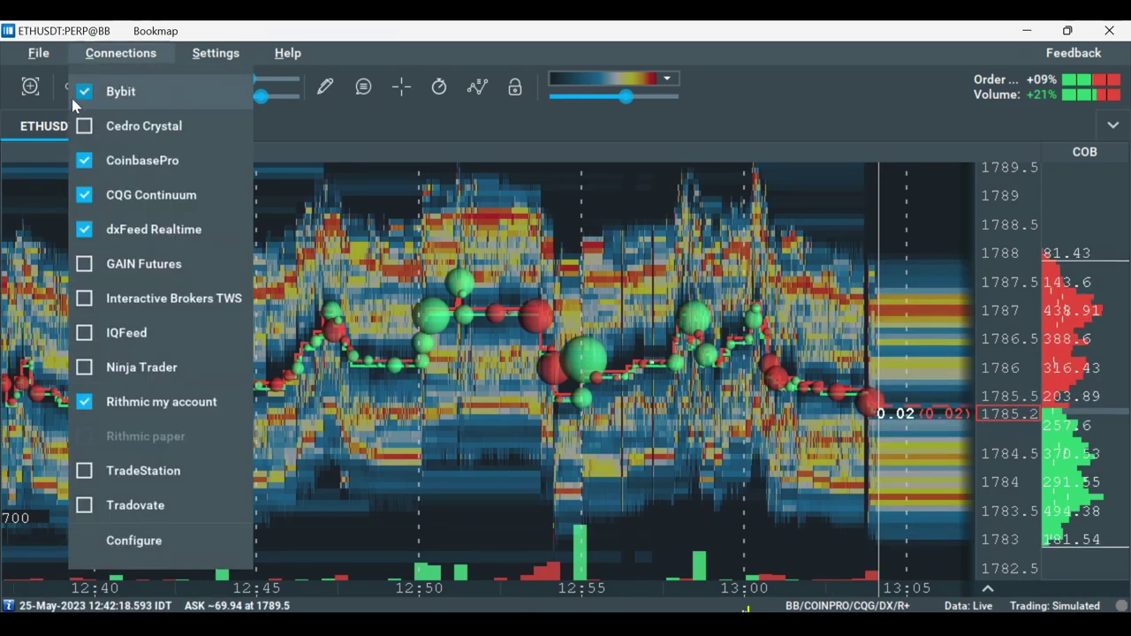
pyautogui.press('Escape')
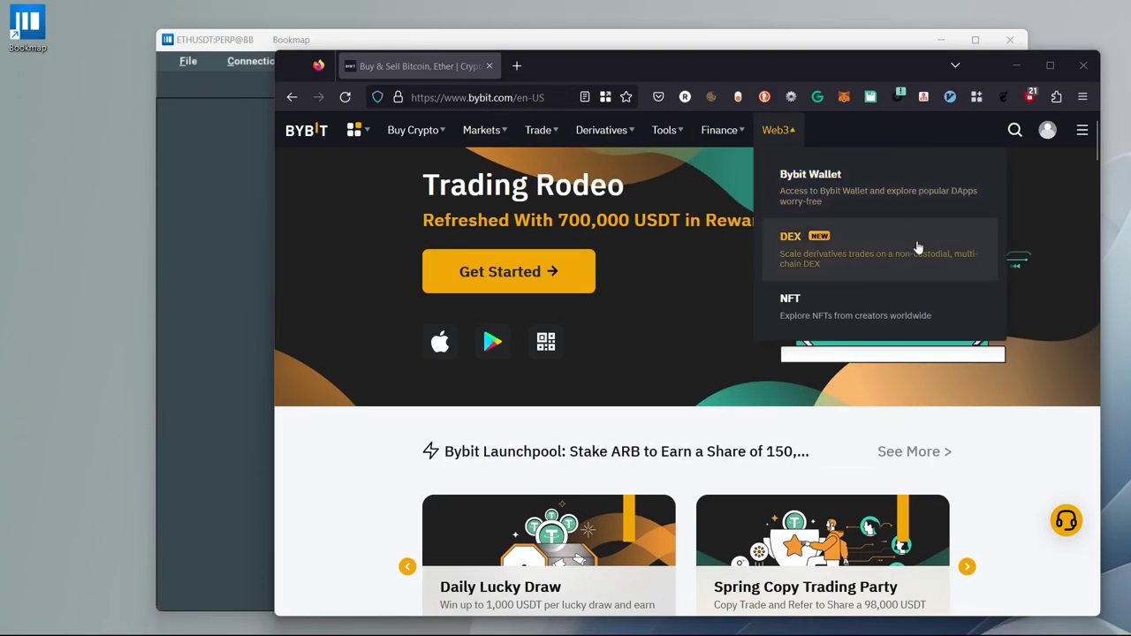
# Go to the API page from the Bybit profile's account panel.
pyautogui.moveTo(1046, 132)
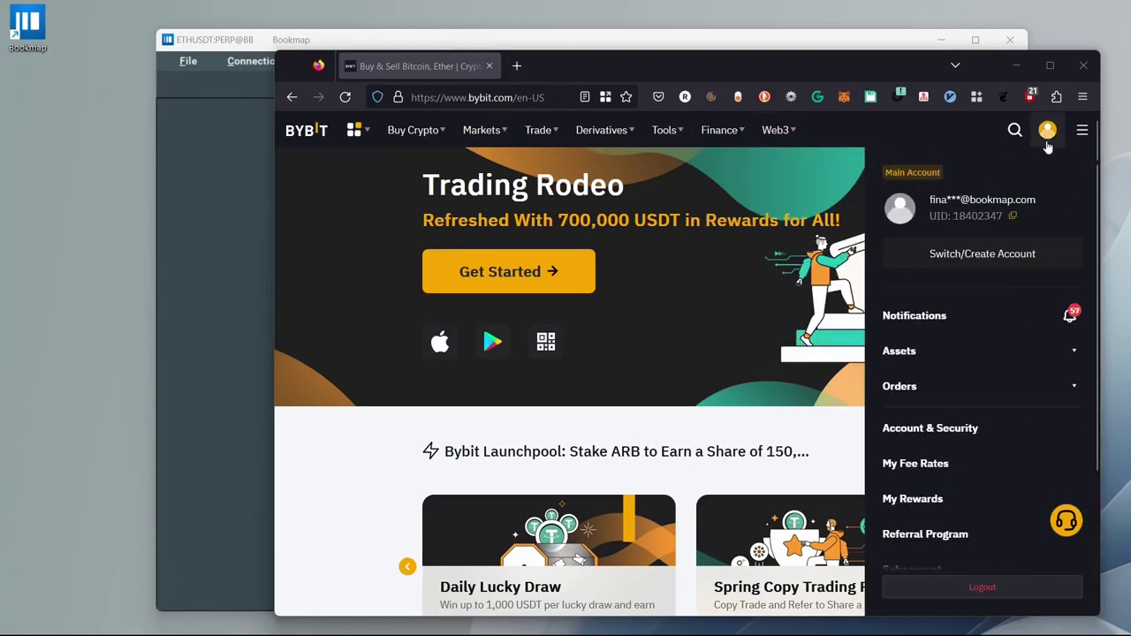
pyautogui.scroll(-3, 981, 423)
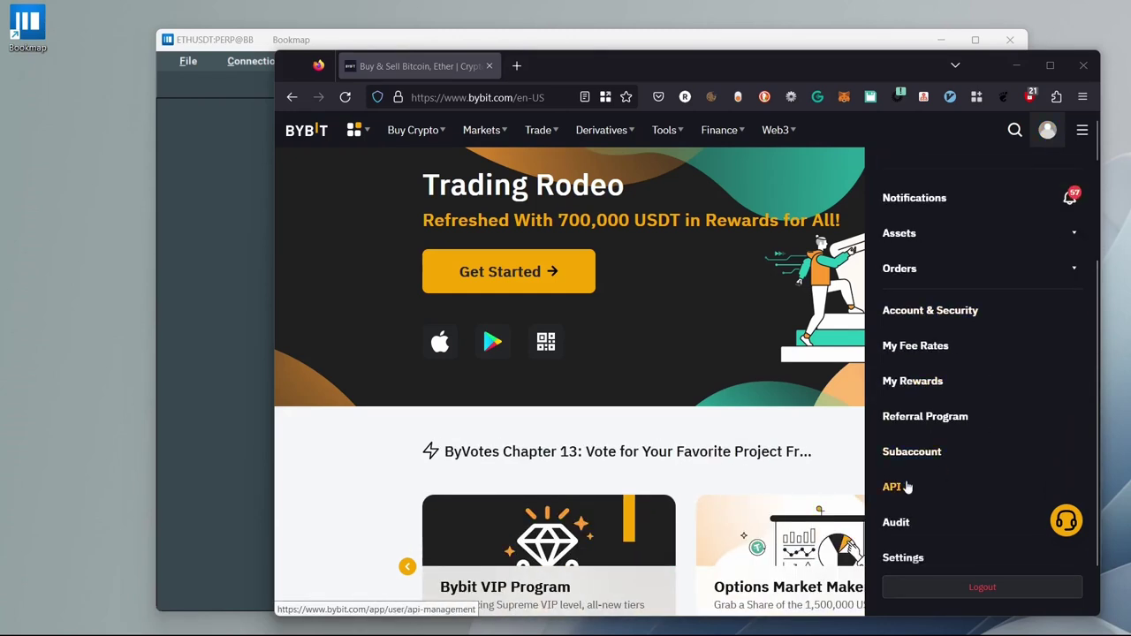
pyautogui.click(910, 417)
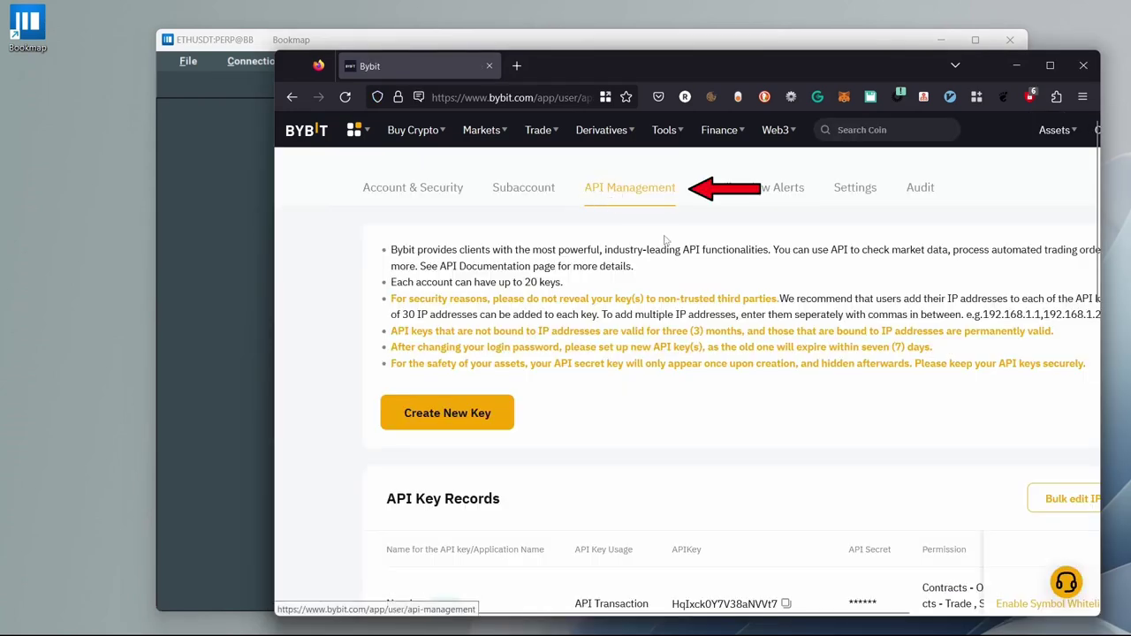
# Create a system-generated key 'My Bookmap API key' with Read-Write access and Contract Orders permission.
pyautogui.click(466, 425)
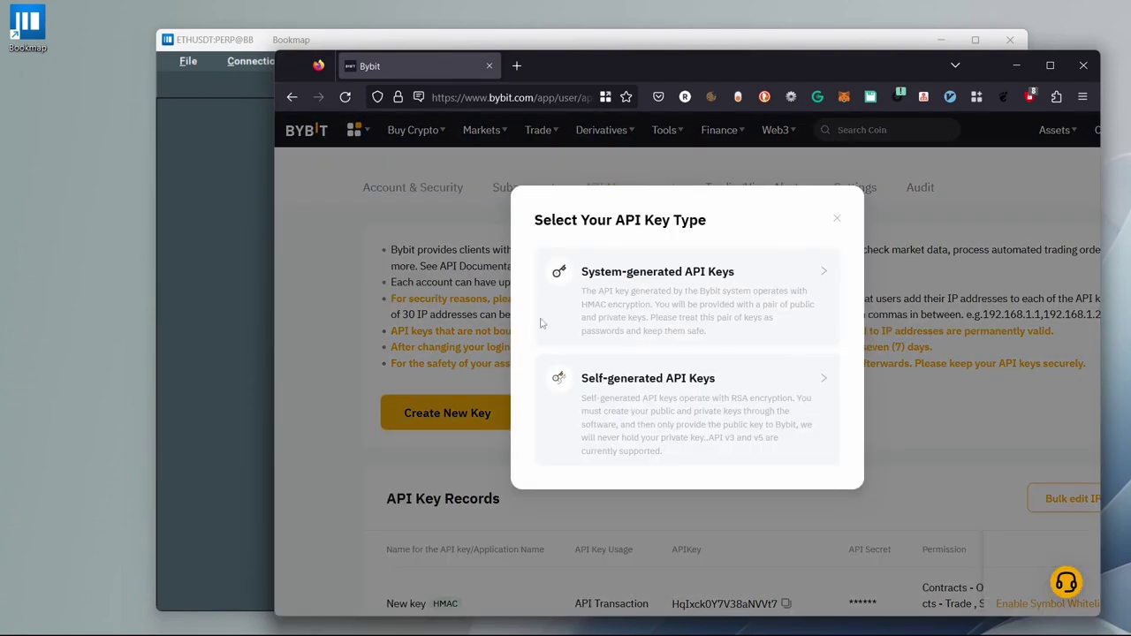
pyautogui.click(698, 291)
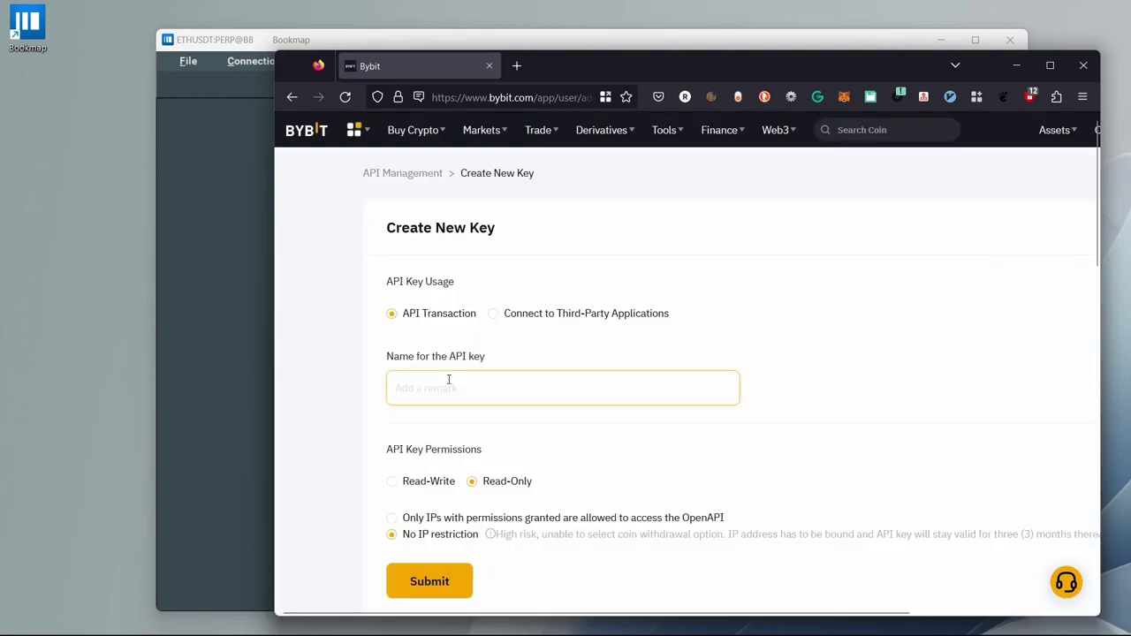
pyautogui.write('My')
pyautogui.click(450, 414)
pyautogui.click(421, 486)
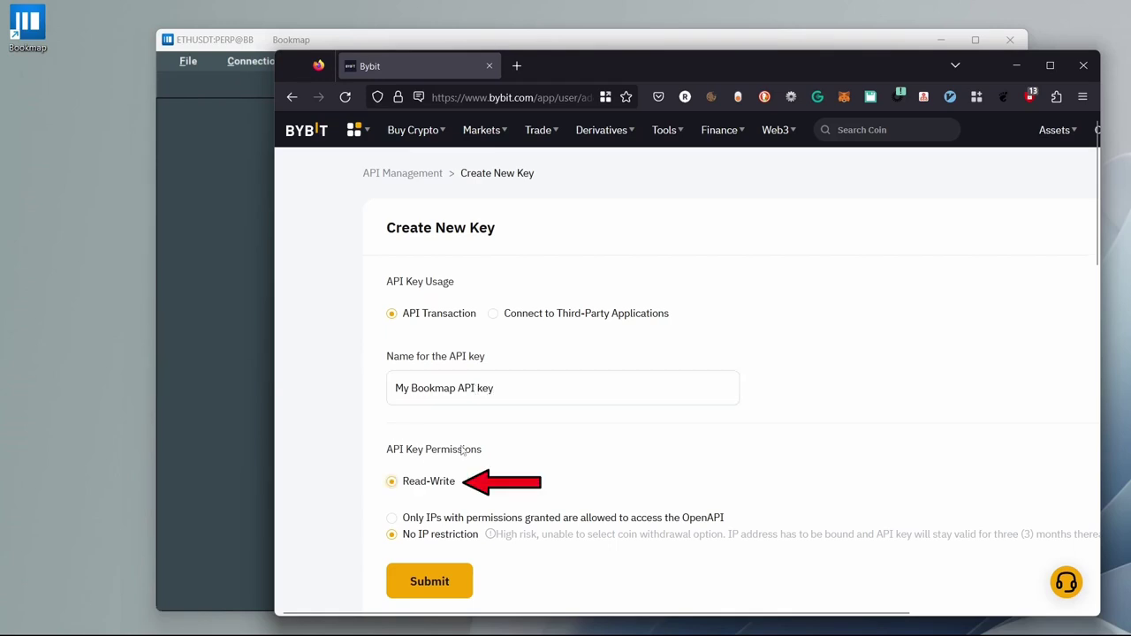
pyautogui.scroll(-3, 402, 460)
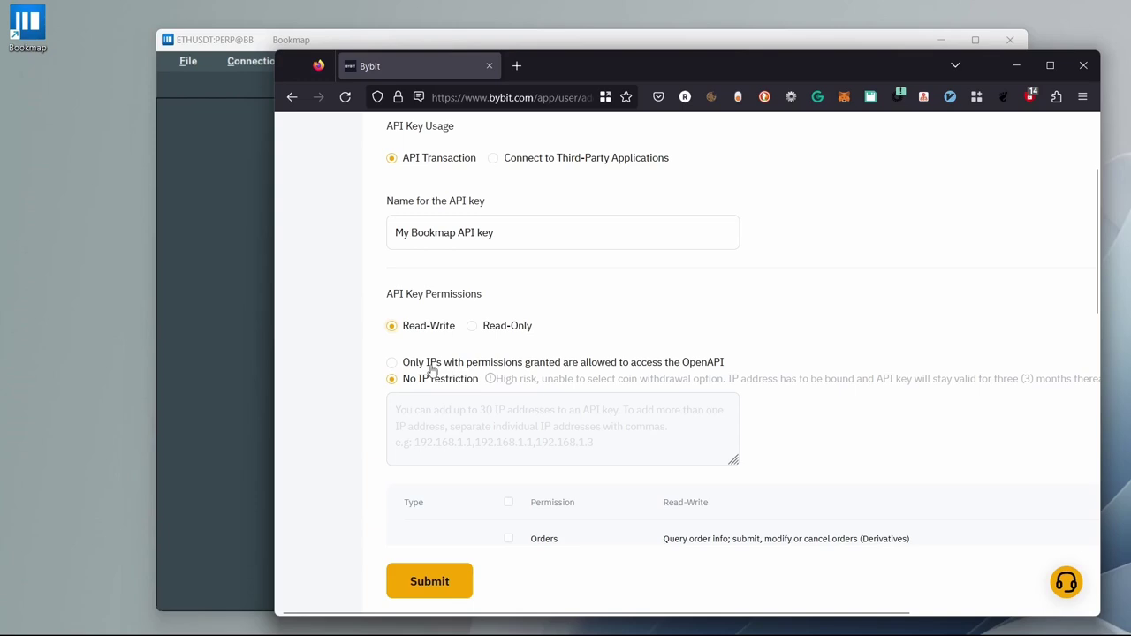
pyautogui.scroll(-2, 324, 406)
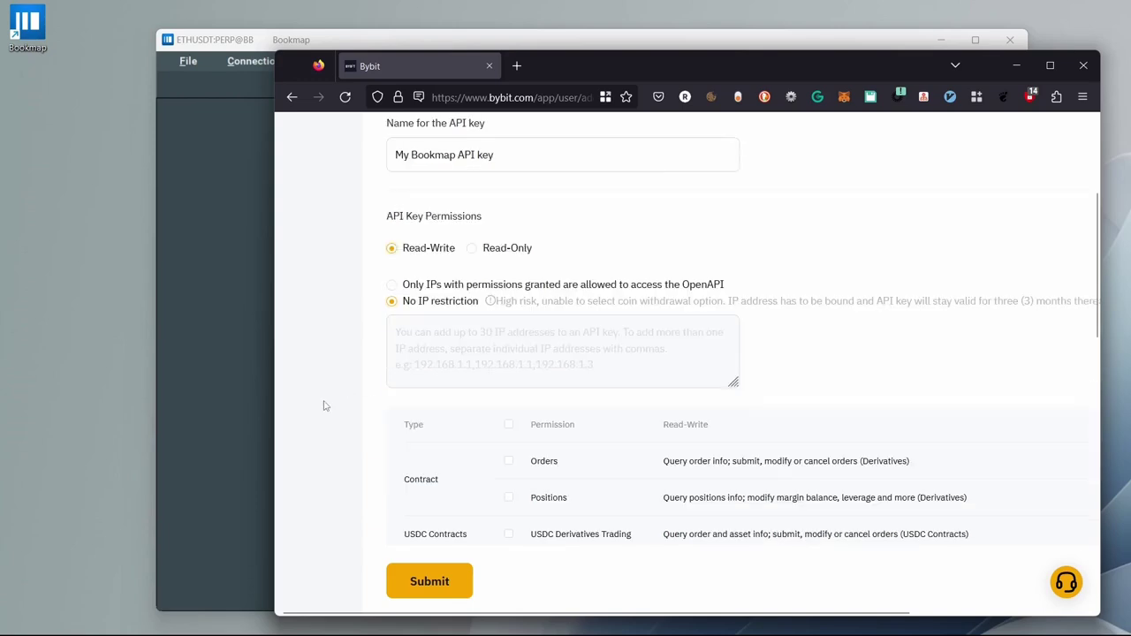
pyautogui.scroll(-6, 325, 402)
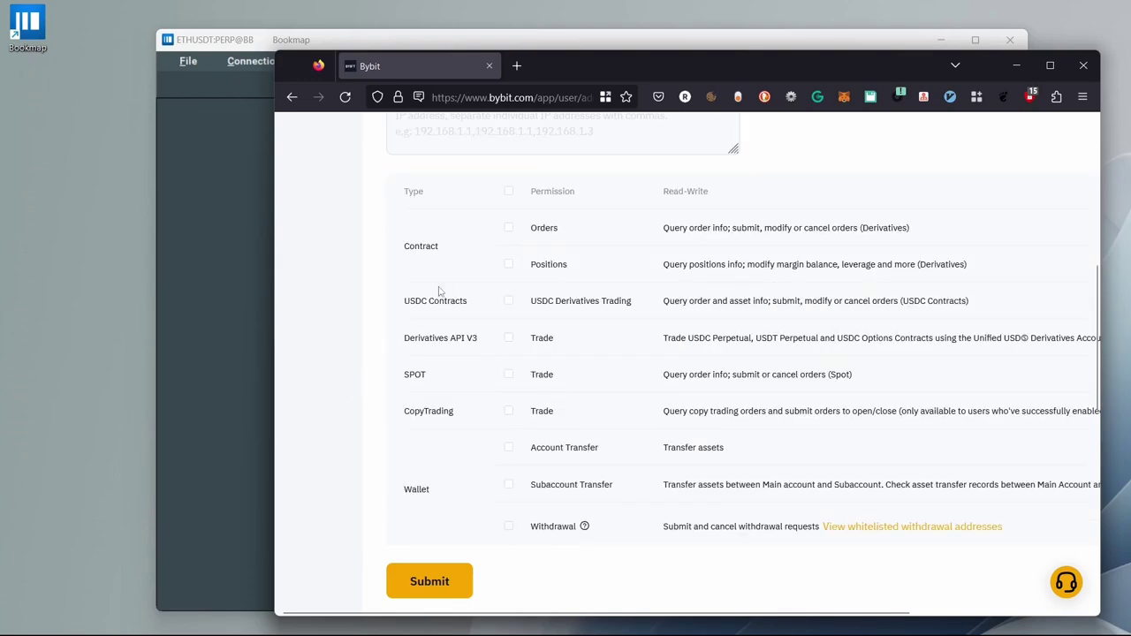
pyautogui.click(509, 228)
pyautogui.scroll(-2, 495, 530)
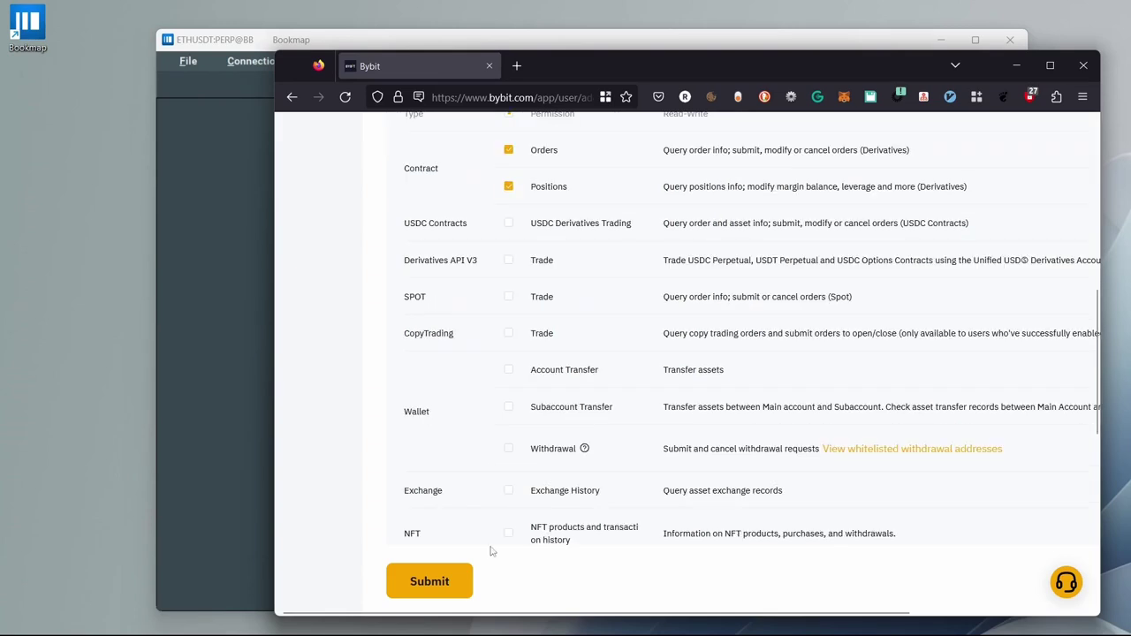
# Submit the new key, request the email verification code, then copy the API key.
pyautogui.click(430, 580)
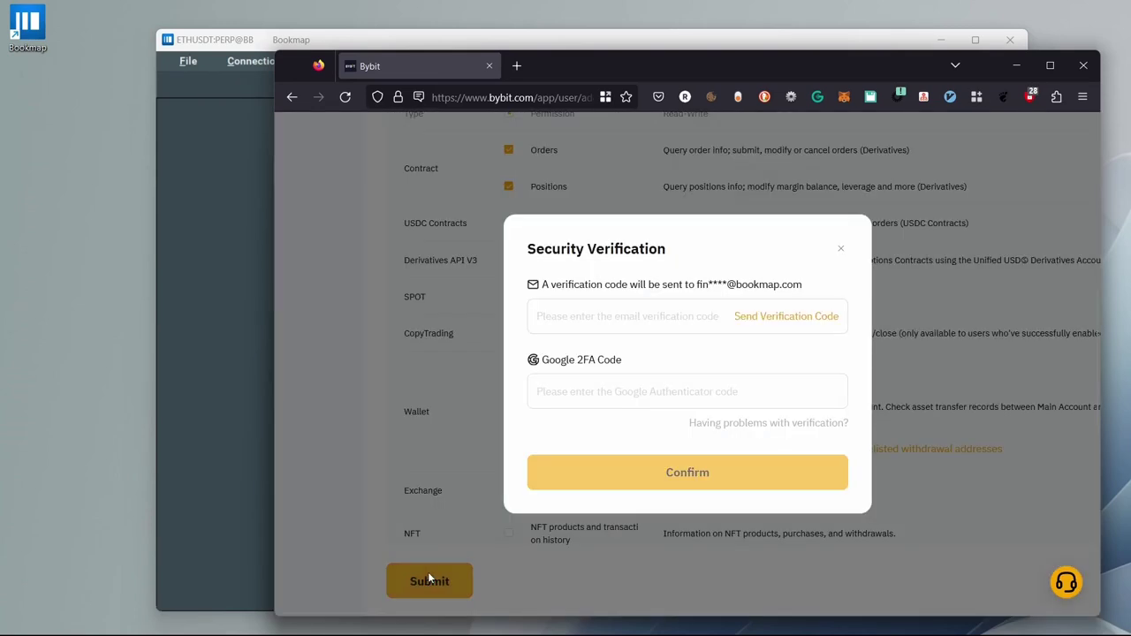
pyautogui.click(800, 321)
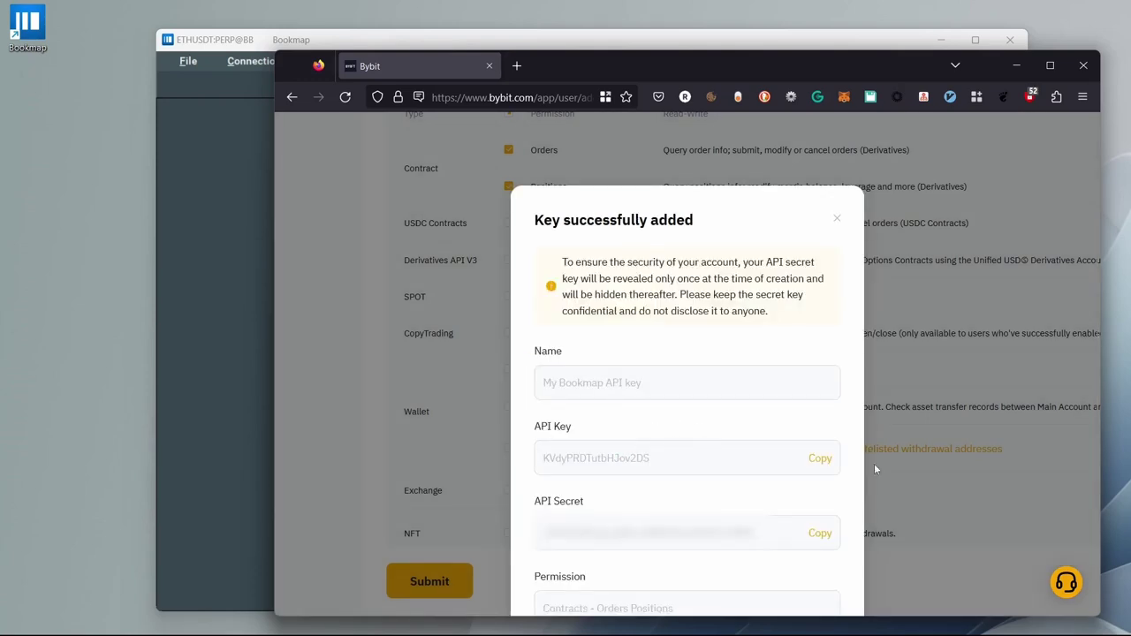
pyautogui.click(823, 463)
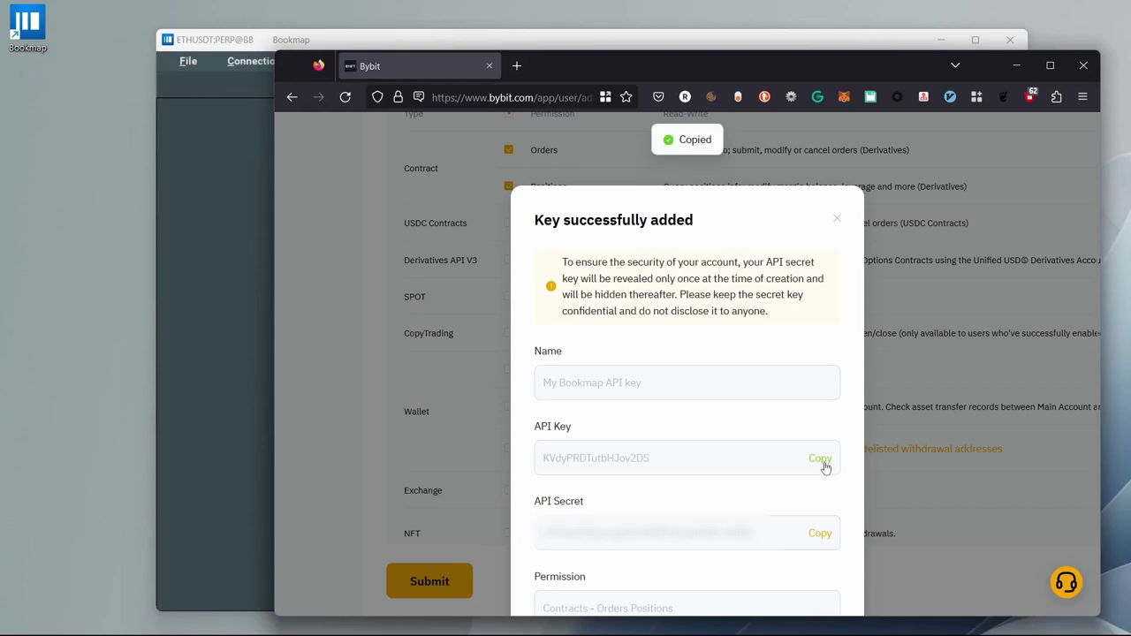
# Enable trading on Bookmap's Bybit connection and paste in the copied API key.
pyautogui.click(215, 360)
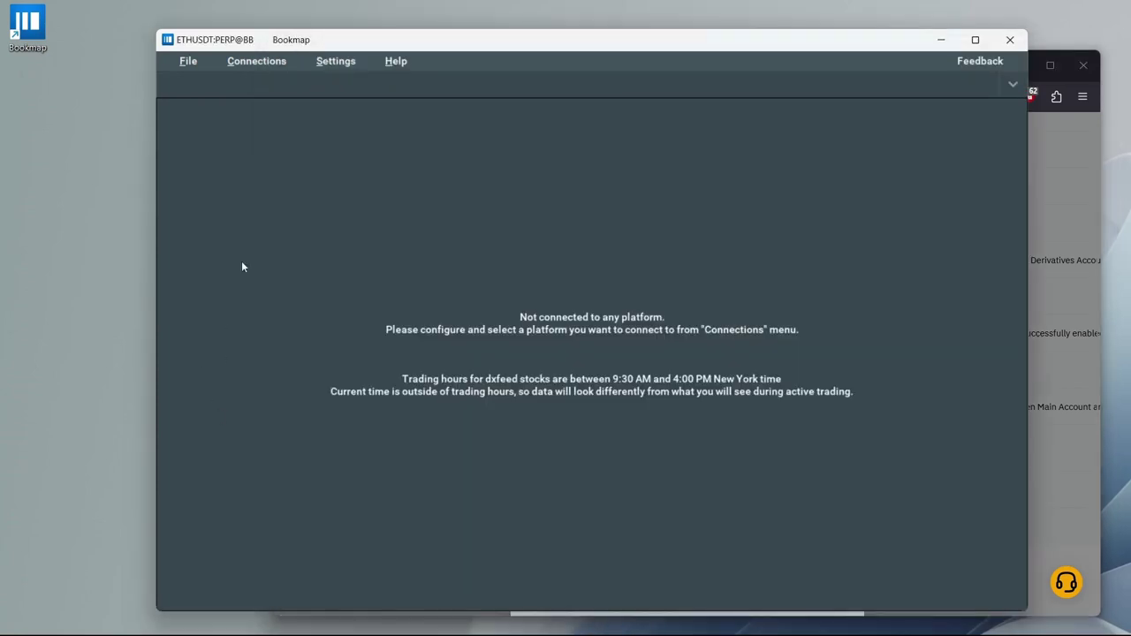
pyautogui.click(251, 63)
pyautogui.click(249, 182)
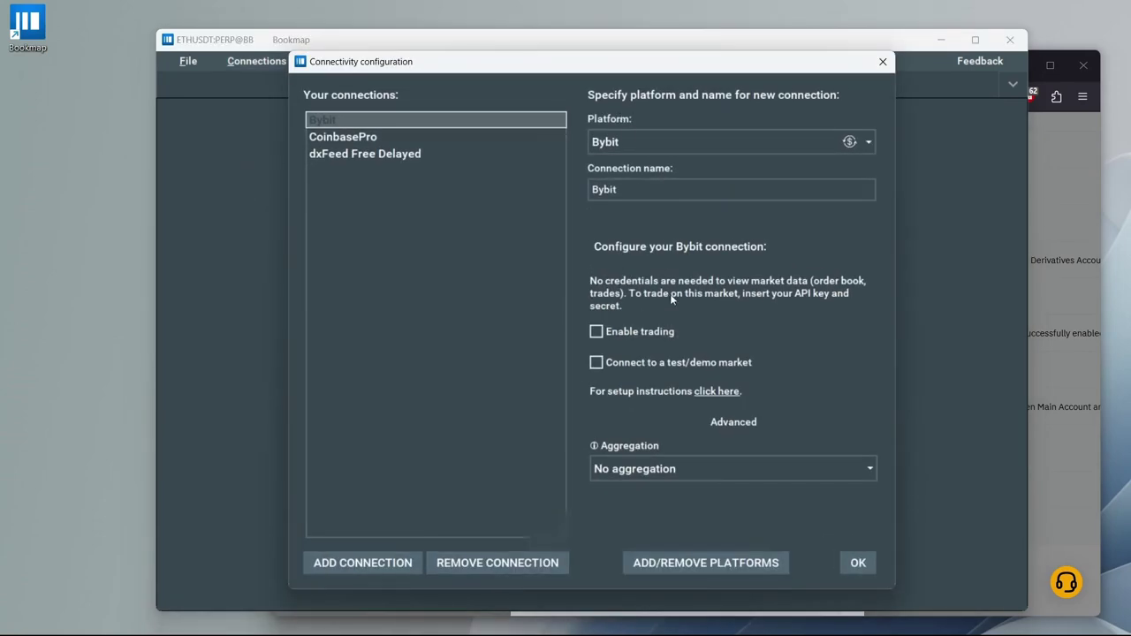
pyautogui.click(596, 331)
pyautogui.click(610, 386)
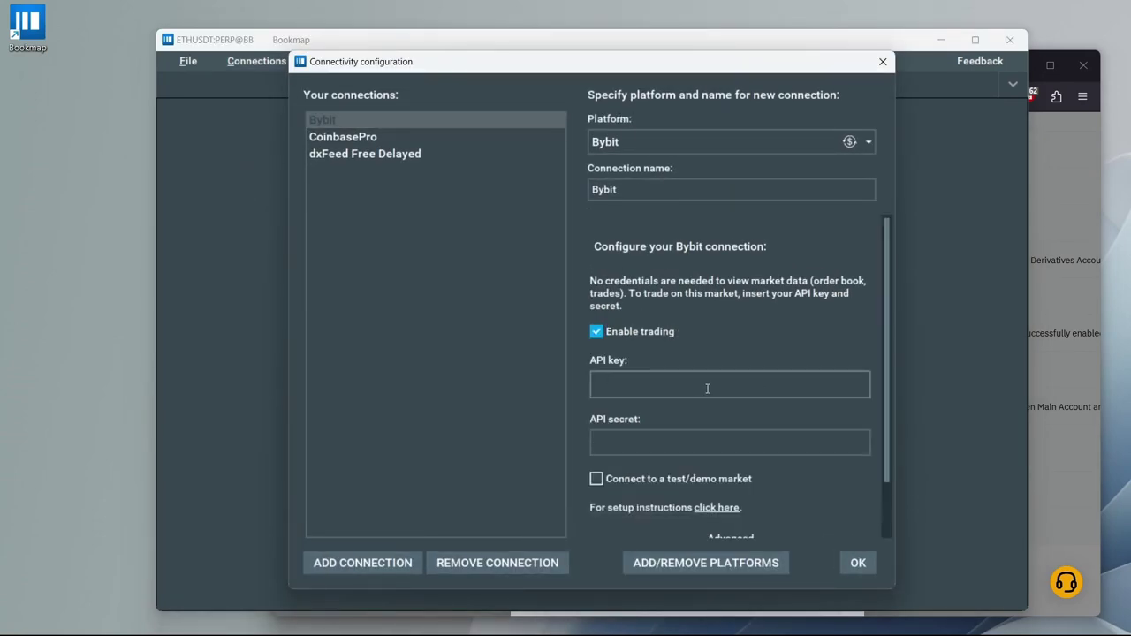
pyautogui.hotkey('ctrl', 'v')
# Copy the API secret from Bybit and save the Bybit connection settings.
pyautogui.click(1100, 413)
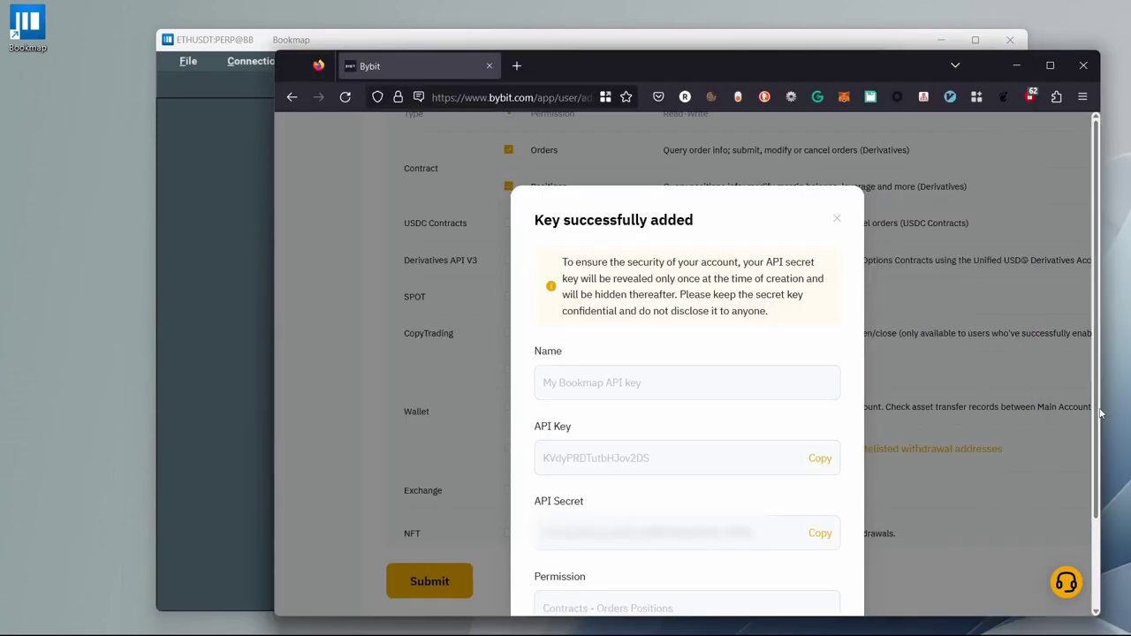
pyautogui.click(820, 534)
pyautogui.click(204, 368)
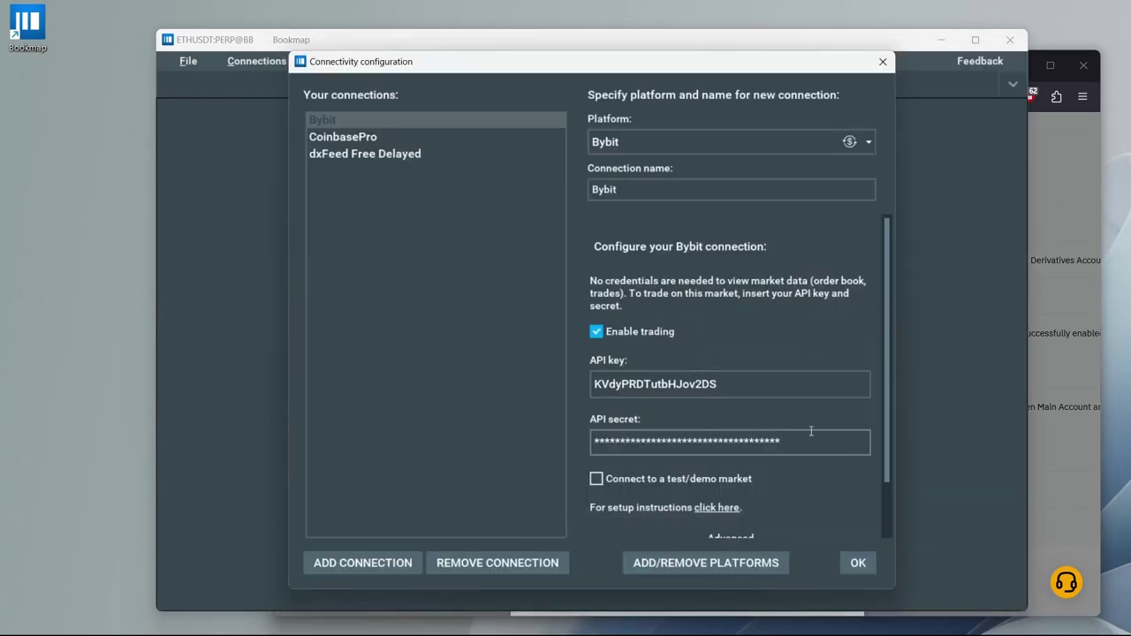
pyautogui.click(860, 563)
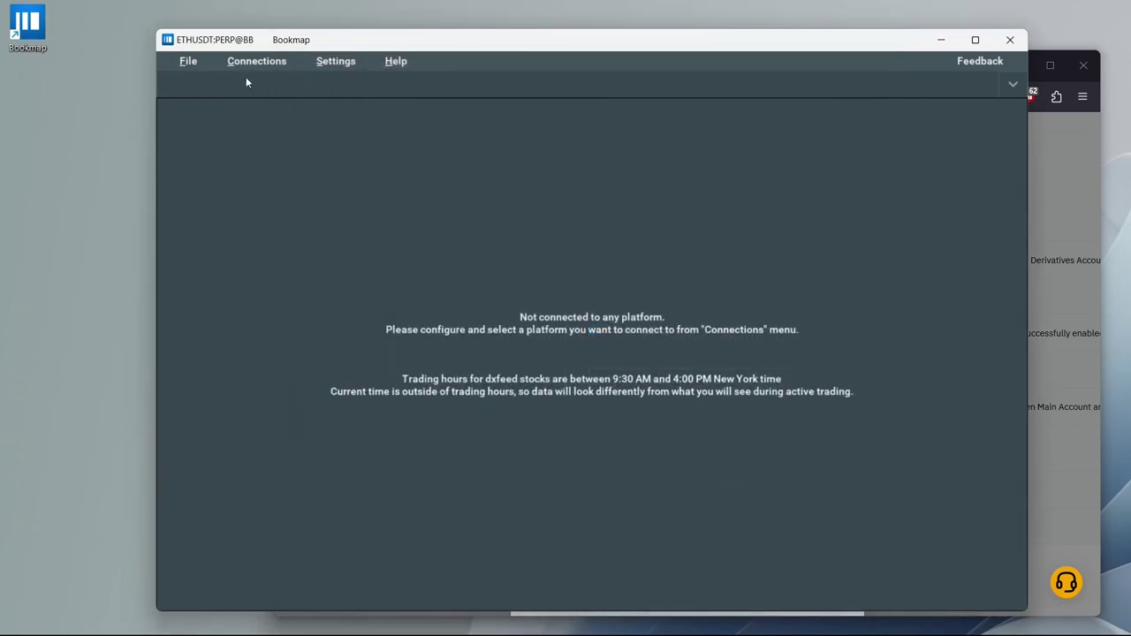
# Connect to Bybit and show the Trade Control Panel.
pyautogui.click(238, 64)
pyautogui.click(246, 96)
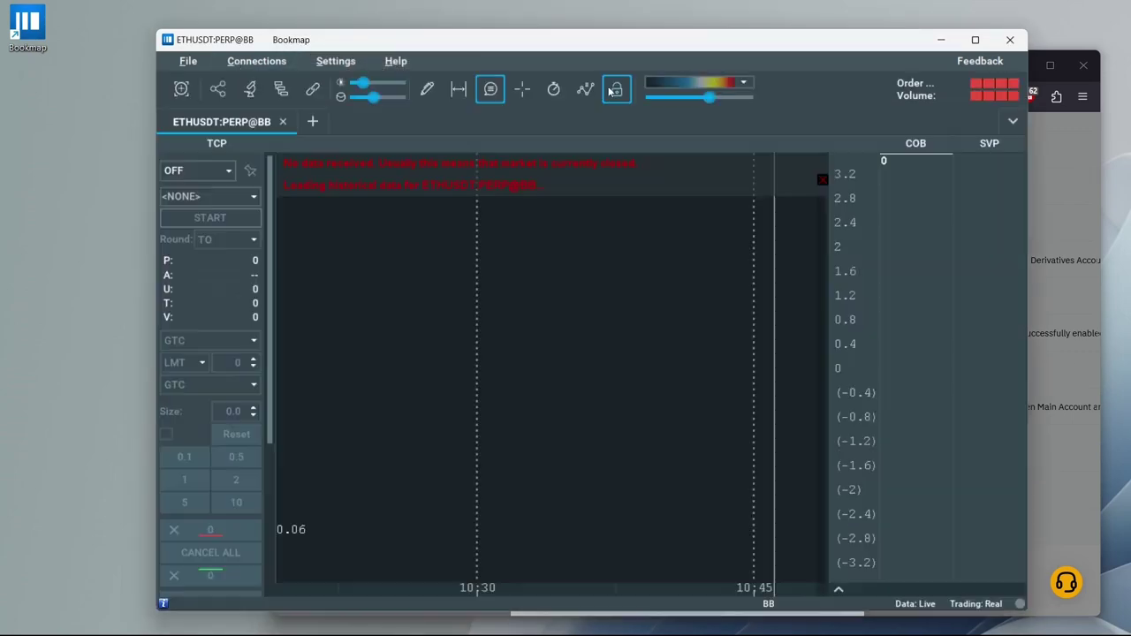
pyautogui.click(619, 89)
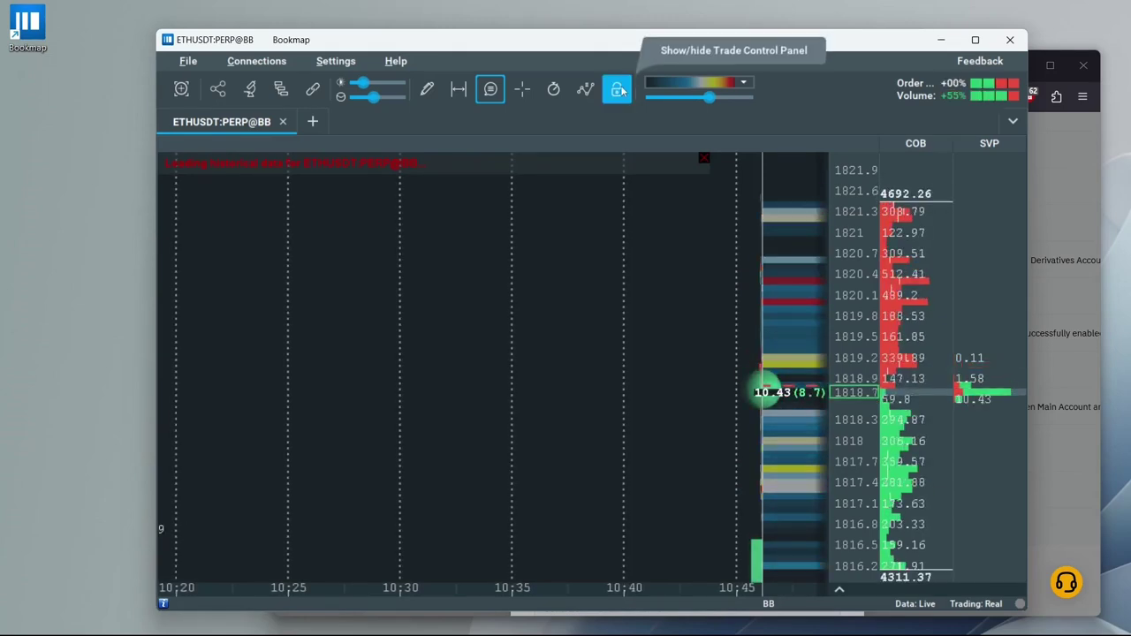
pyautogui.click(619, 90)
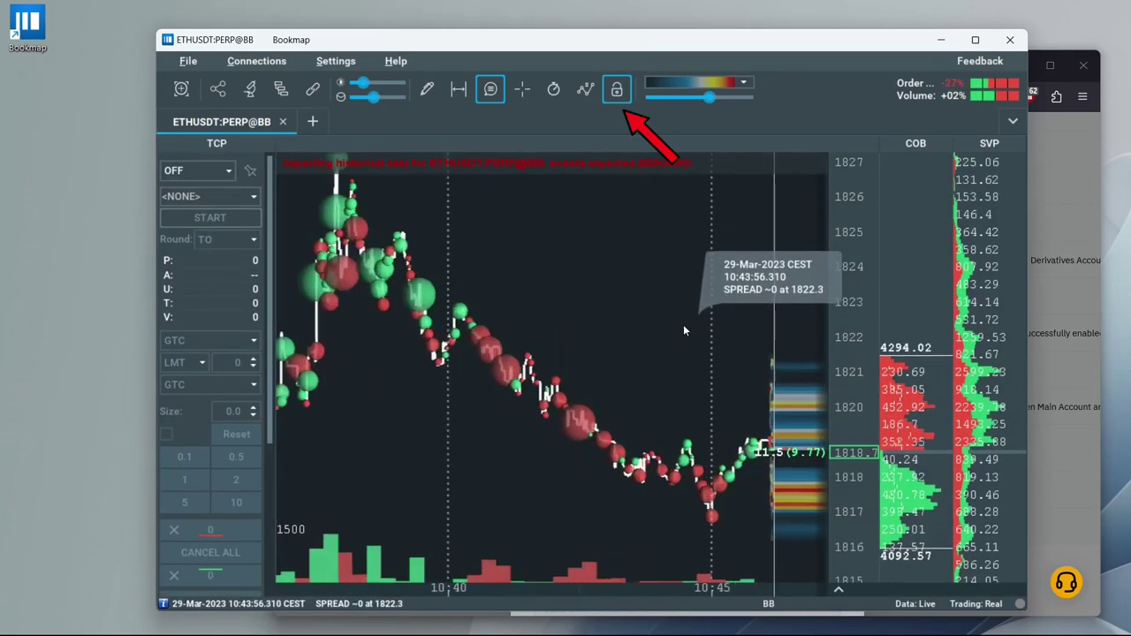
# Switch to CHART mode and send a 0.01 limit buy for ETHUSDT at 1815.9.
pyautogui.click(194, 170)
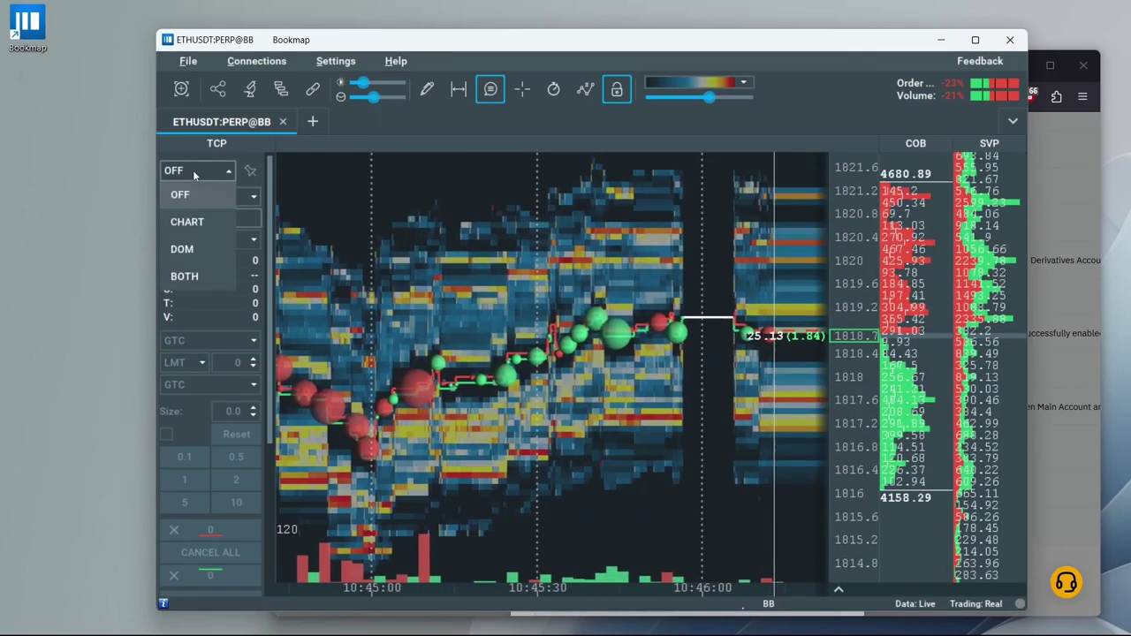
pyautogui.click(198, 223)
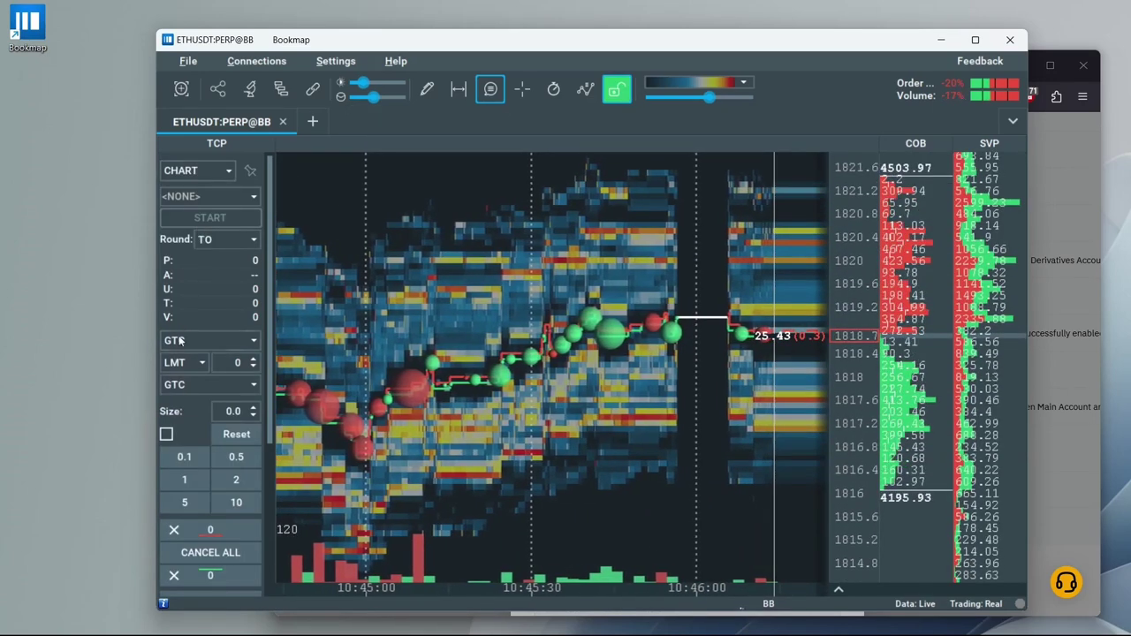
pyautogui.click(255, 409)
pyautogui.click(798, 499)
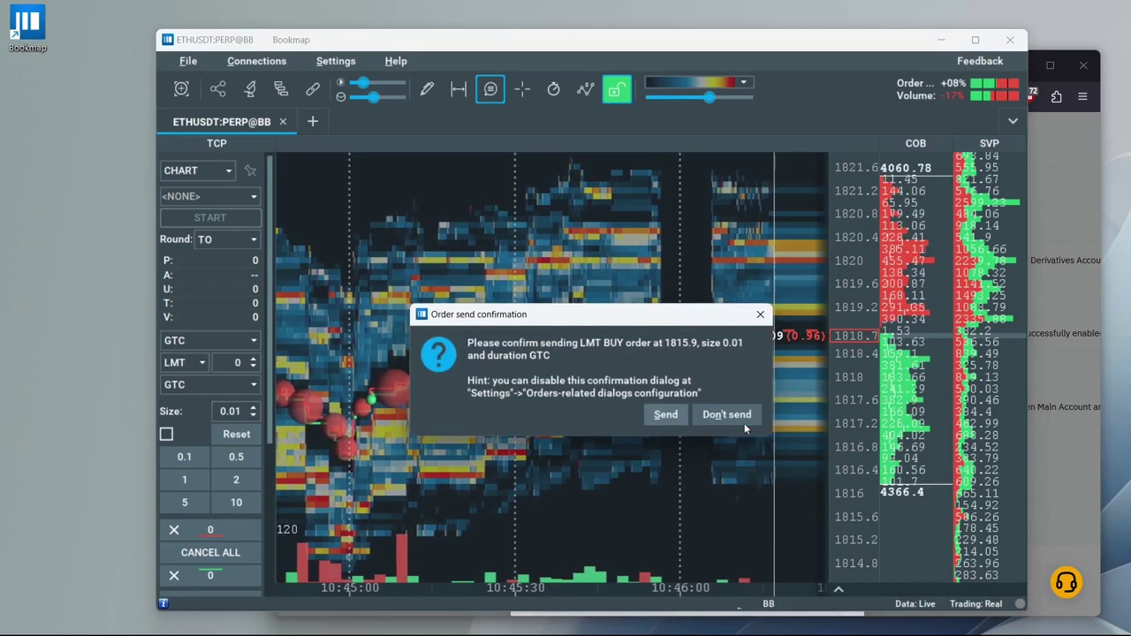
pyautogui.click(666, 414)
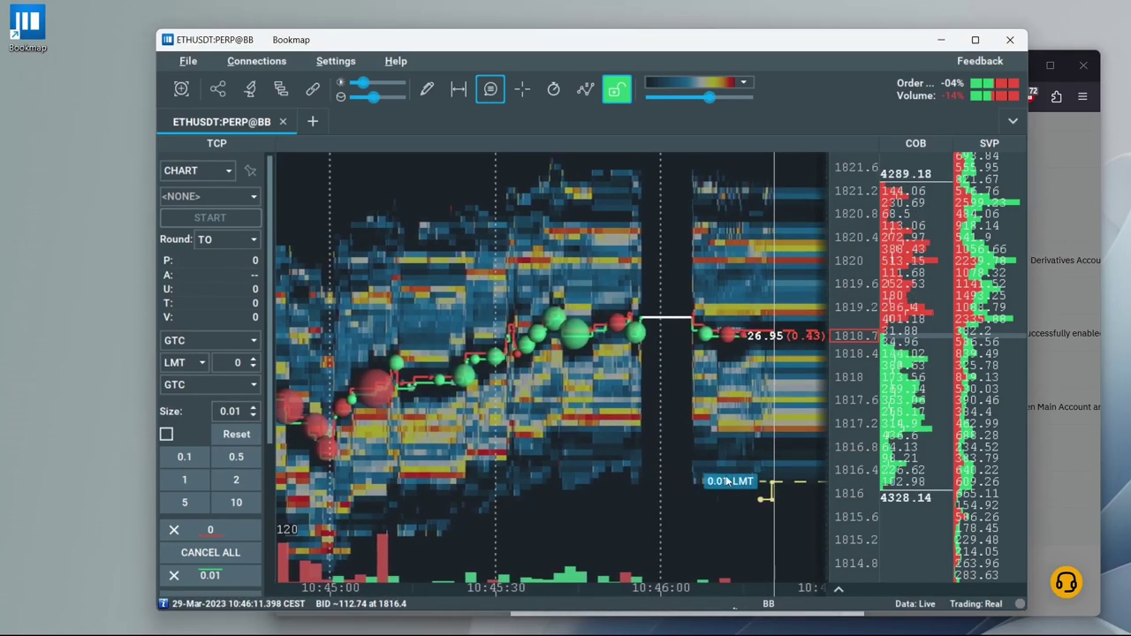
pyautogui.scroll(3, 744, 442)
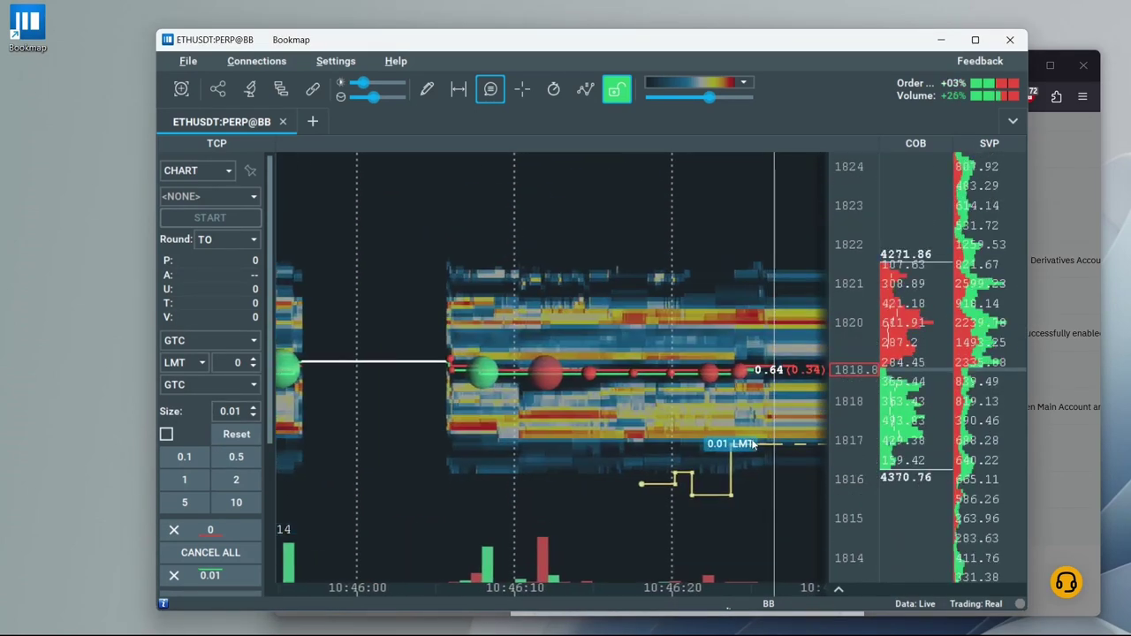
# On Bybit's ETHUSDT perpetual page, cancel the 0.01 limit order at 1,815.30, then return to Bookmap.
pyautogui.hotkey('alt', 'Tab')
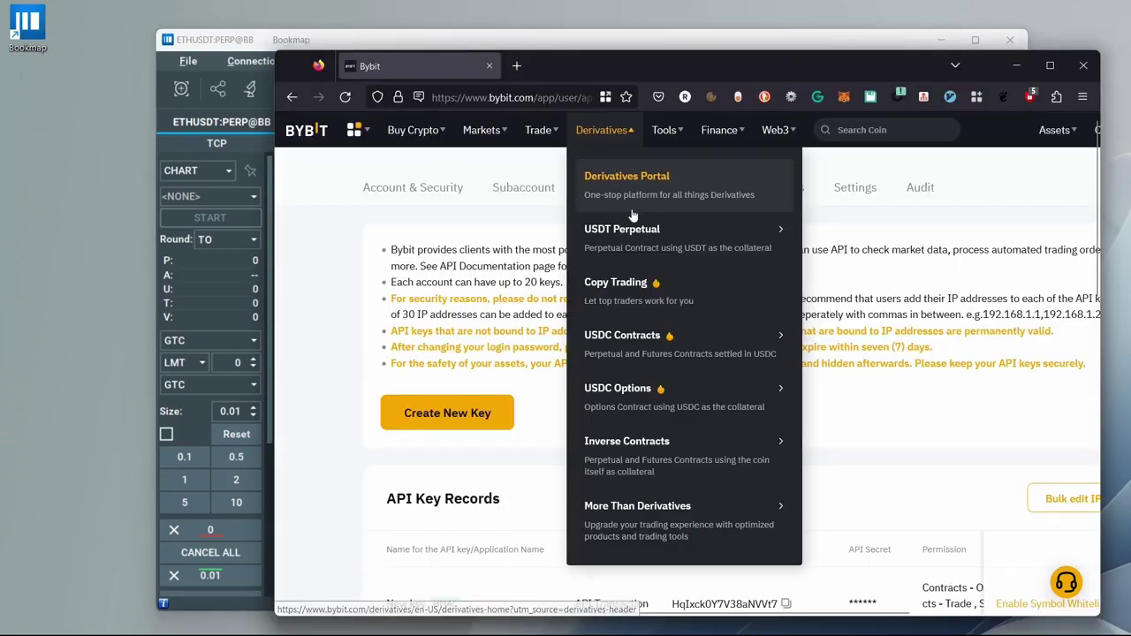
pyautogui.moveTo(633, 234)
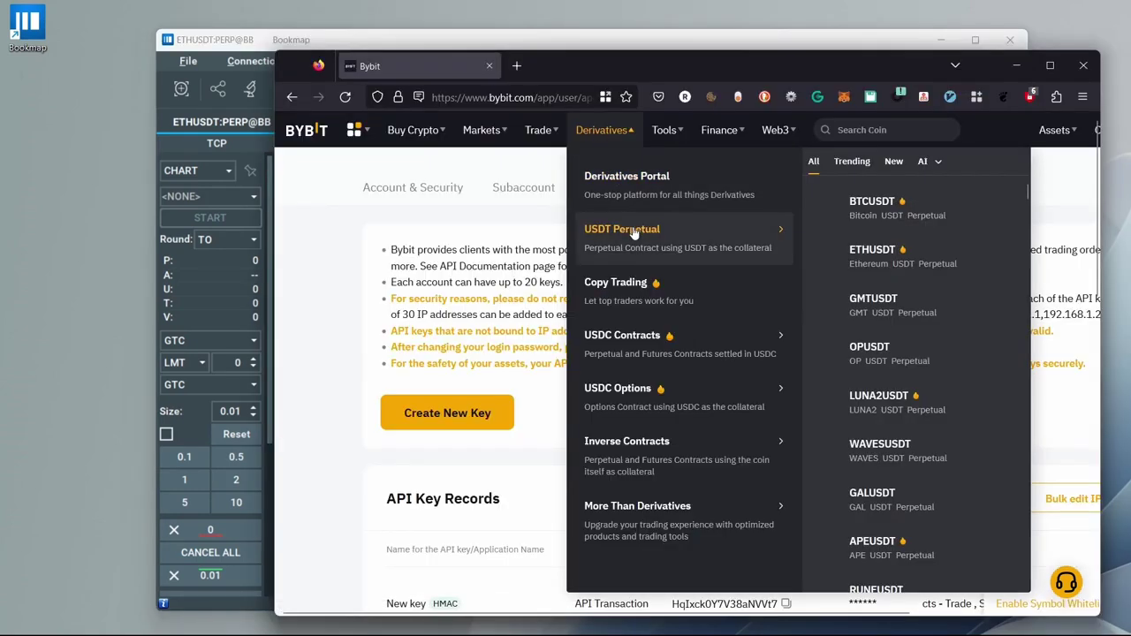
pyautogui.click(873, 260)
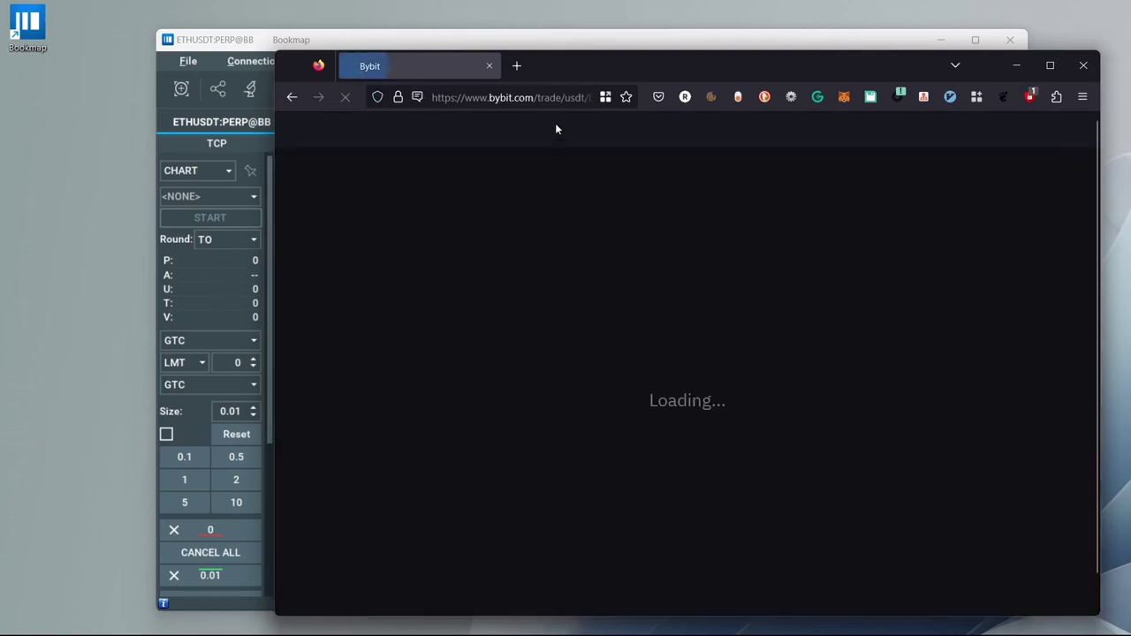
pyautogui.scroll(-3, 678, 354)
pyautogui.scroll(-1, 681, 361)
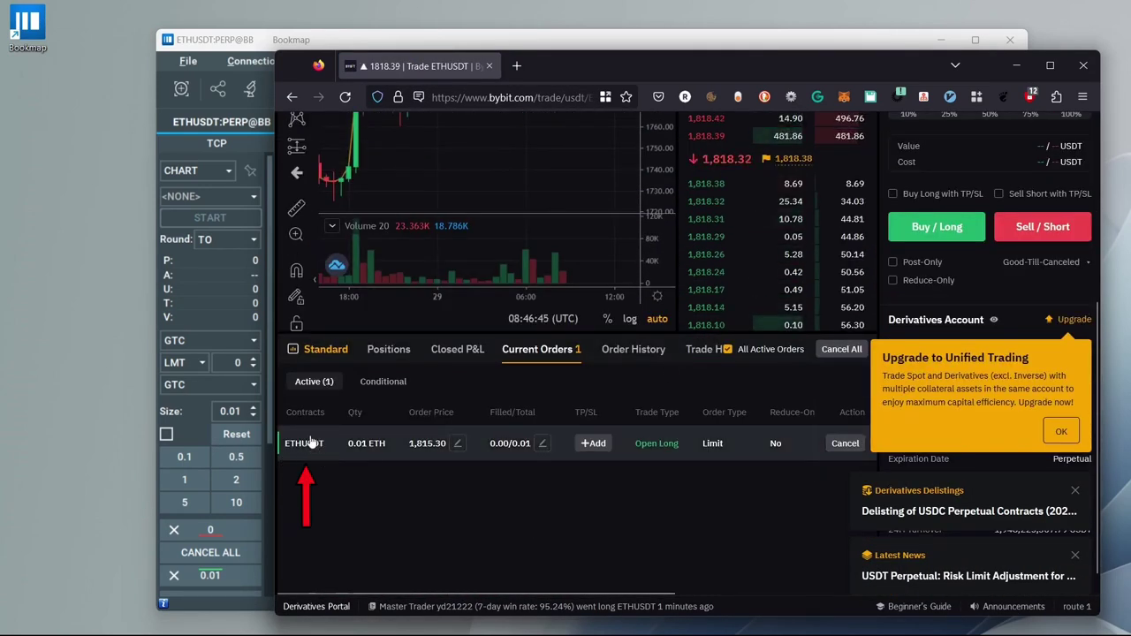
pyautogui.click(851, 448)
pyautogui.hotkey('alt', 'Tab')
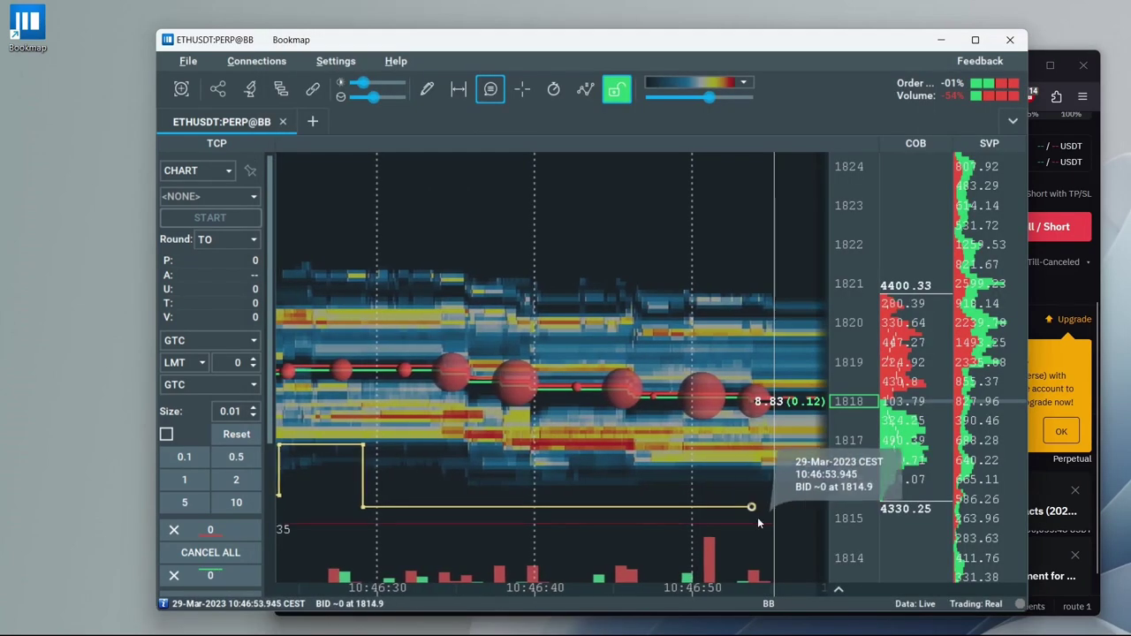